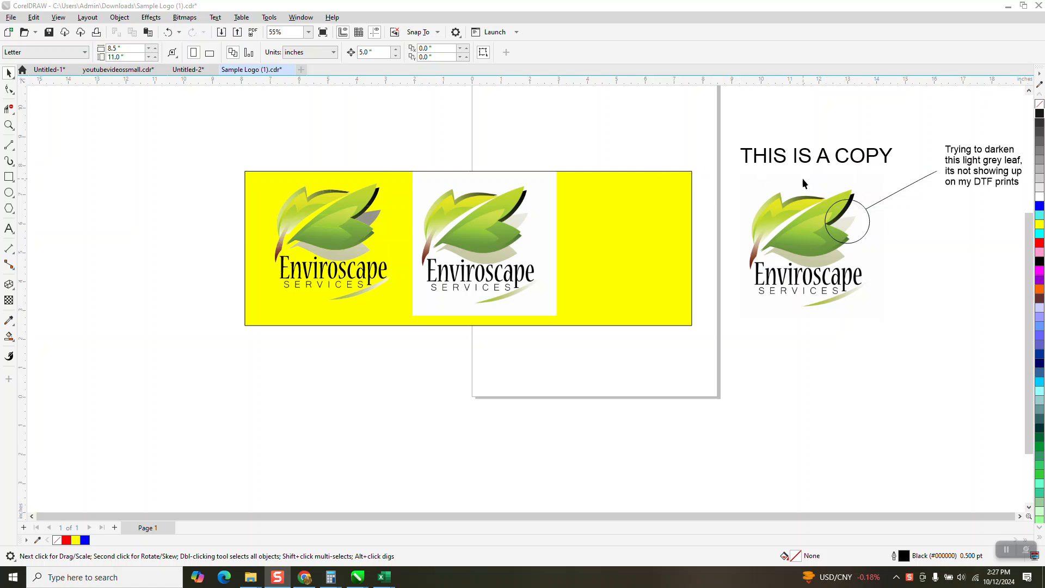
Widen the yellow background rectangle to about 23.4 inches and shift it left beneath the logos.
click(480, 221)
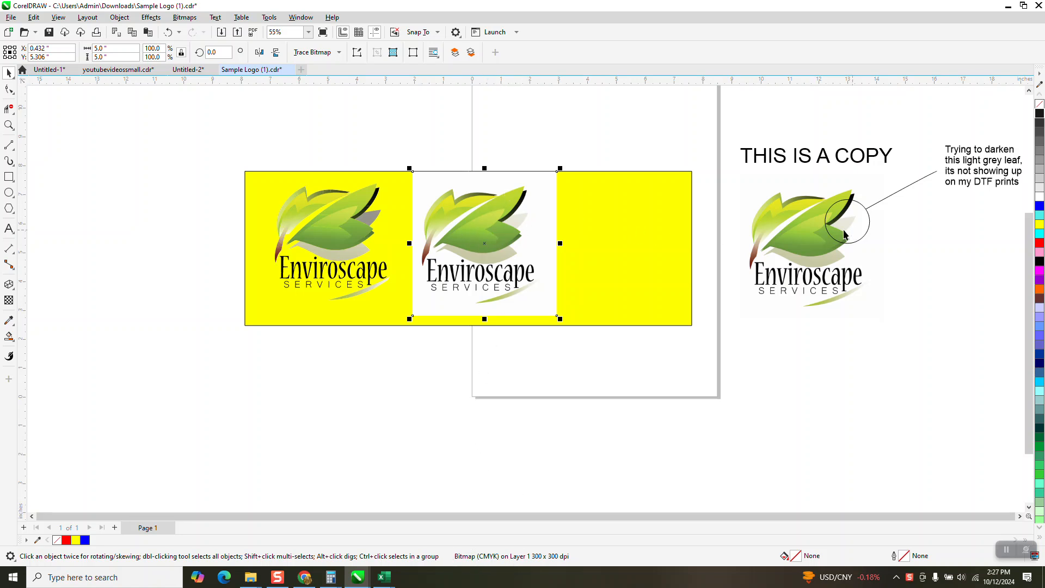
click(671, 233)
drag(692, 240, 693, 282)
drag(686, 229, 590, 220)
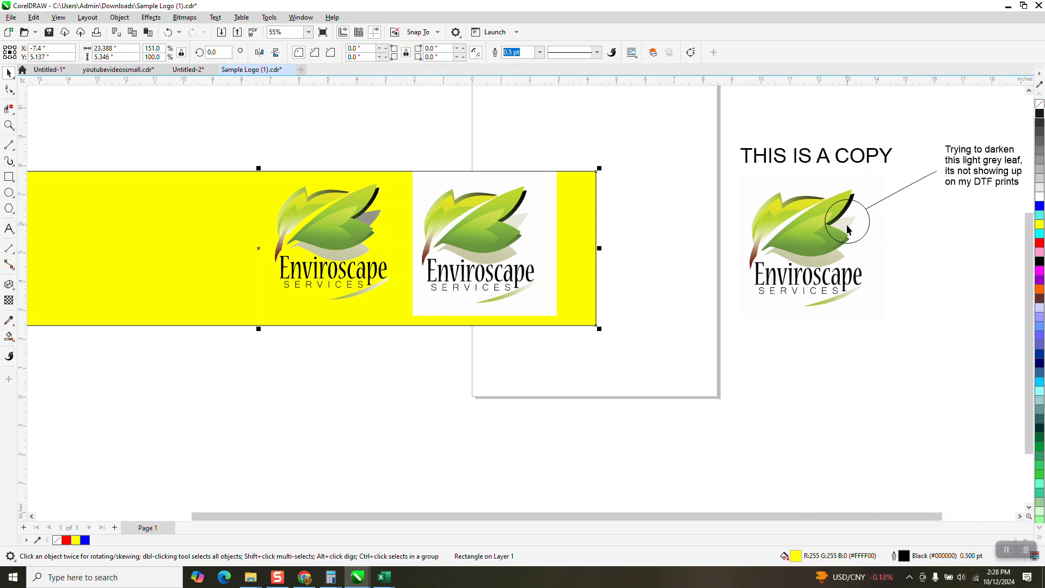
Move the bitmap logo with the white background to the left end of the yellow rectangle.
scroll(934, 179, down, 1)
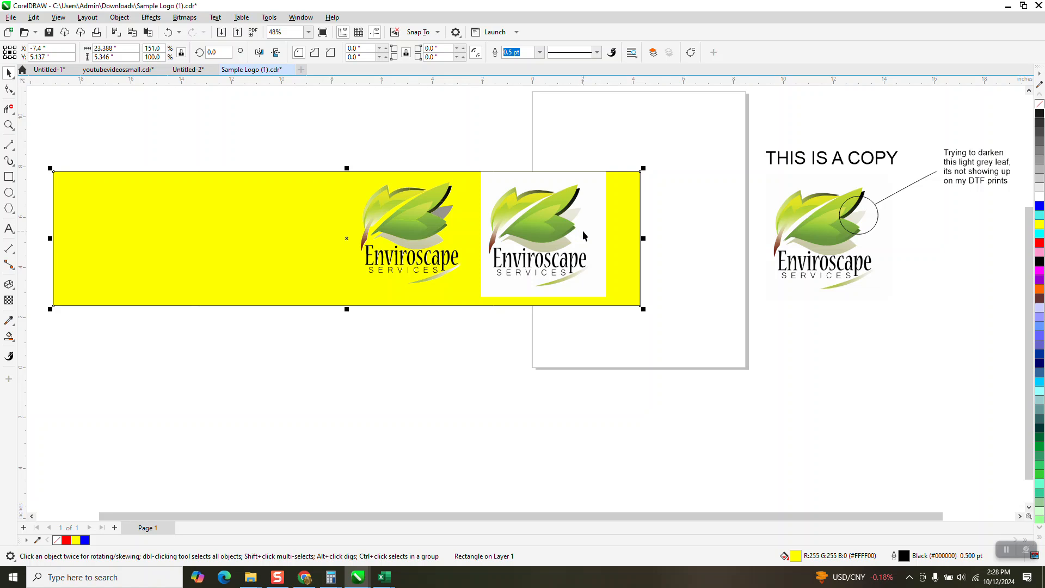
scroll(582, 235, down, 2)
drag(590, 237, 354, 240)
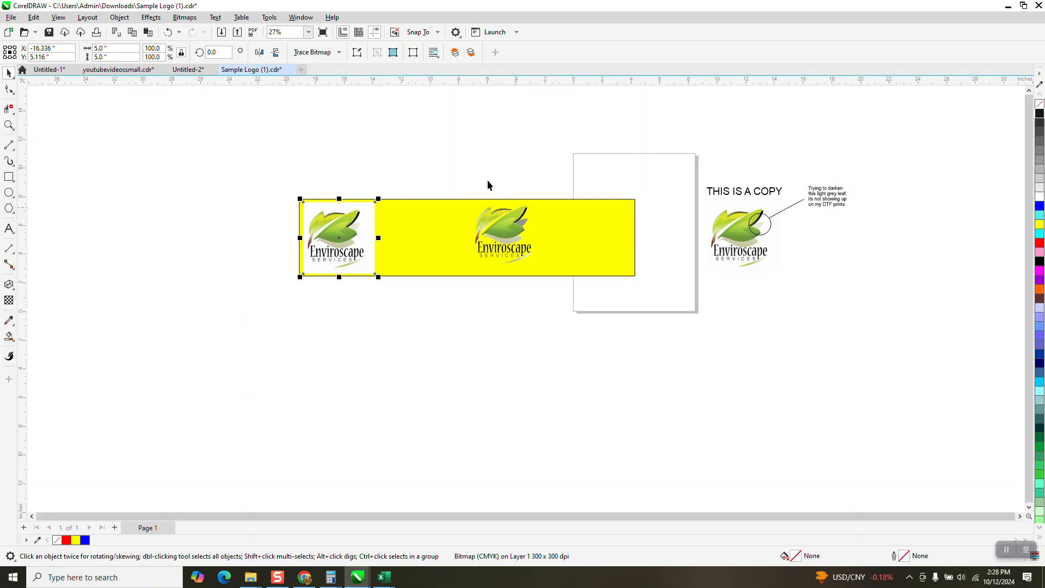
Place the grouped vector logo directly beside the bitmap logo and compare the two up close.
drag(438, 172, 553, 303)
drag(472, 238, 371, 237)
click(9, 125)
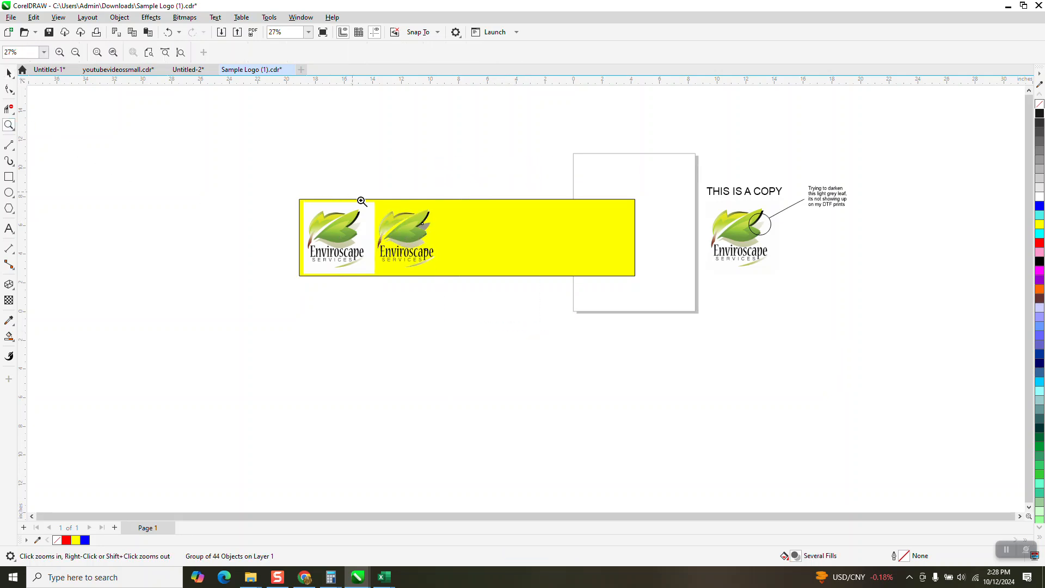
drag(352, 194, 548, 309)
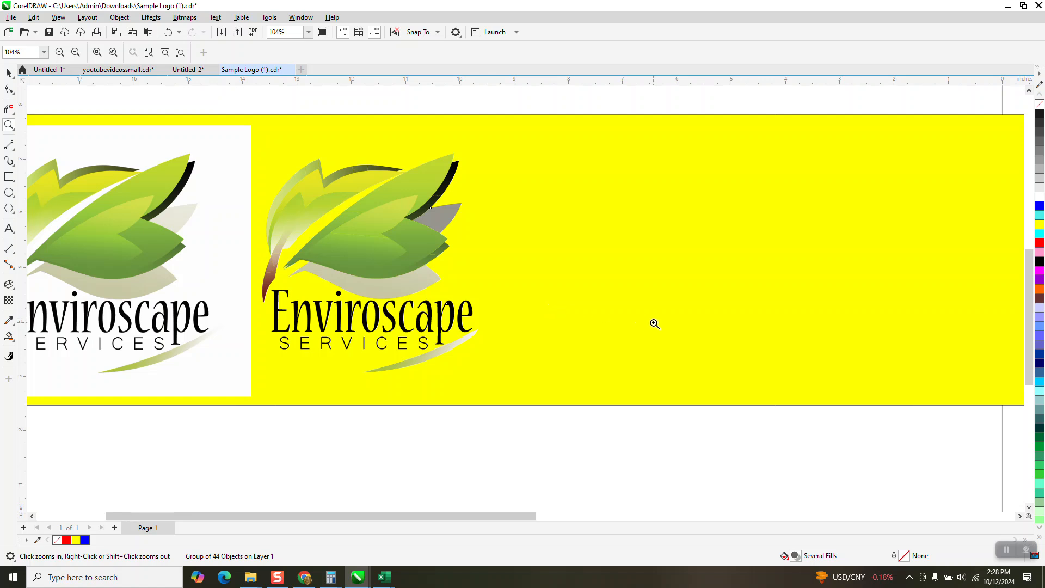
scroll(655, 324, down, 1)
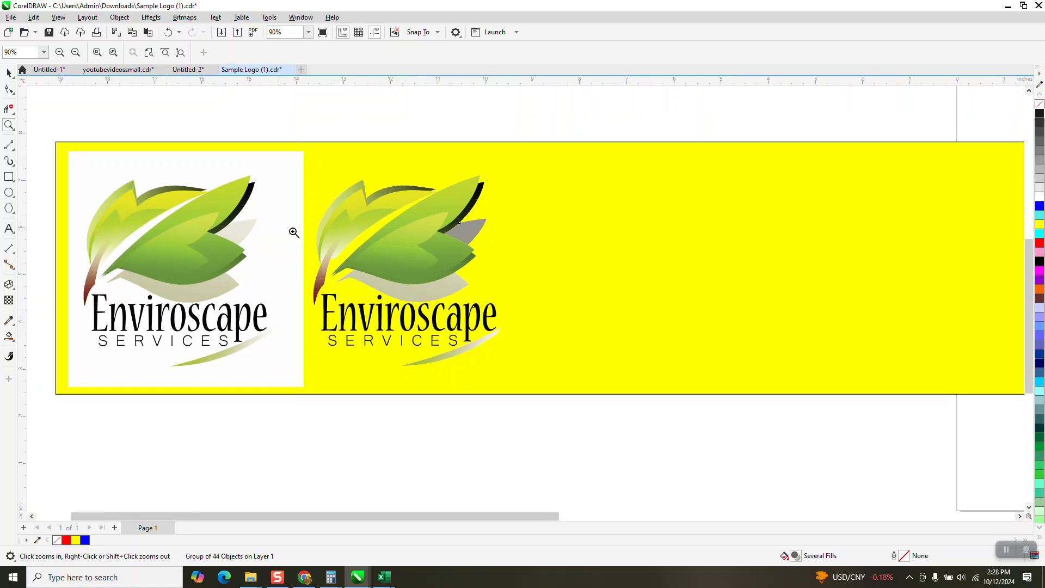
scroll(450, 251, down, 3)
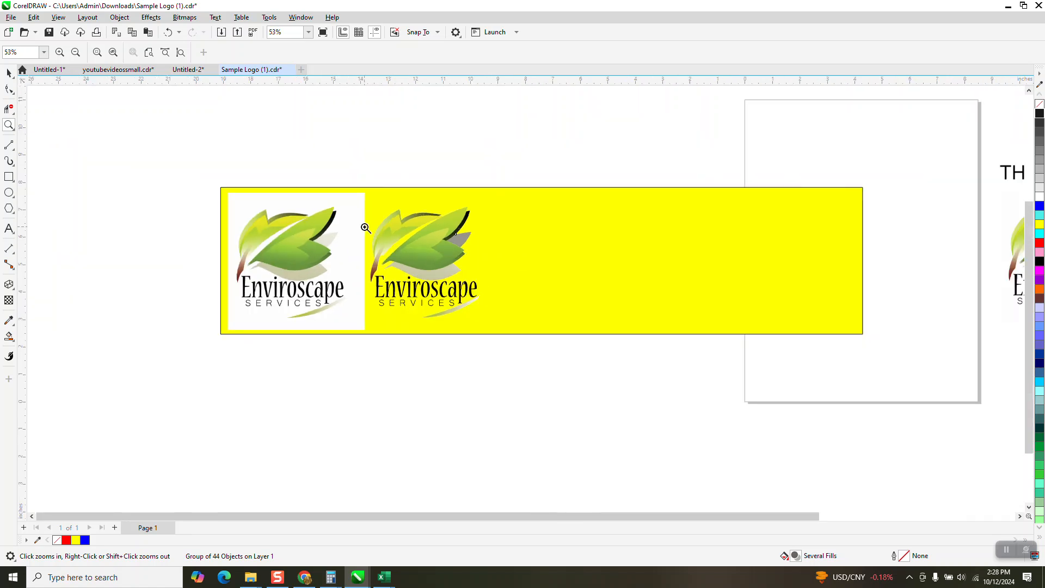
Move the grouped vector logo off the yellow rectangle into the blank area above and left of it.
click(9, 73)
drag(352, 156, 565, 373)
scroll(657, 388, down, 2)
drag(489, 287, 212, 187)
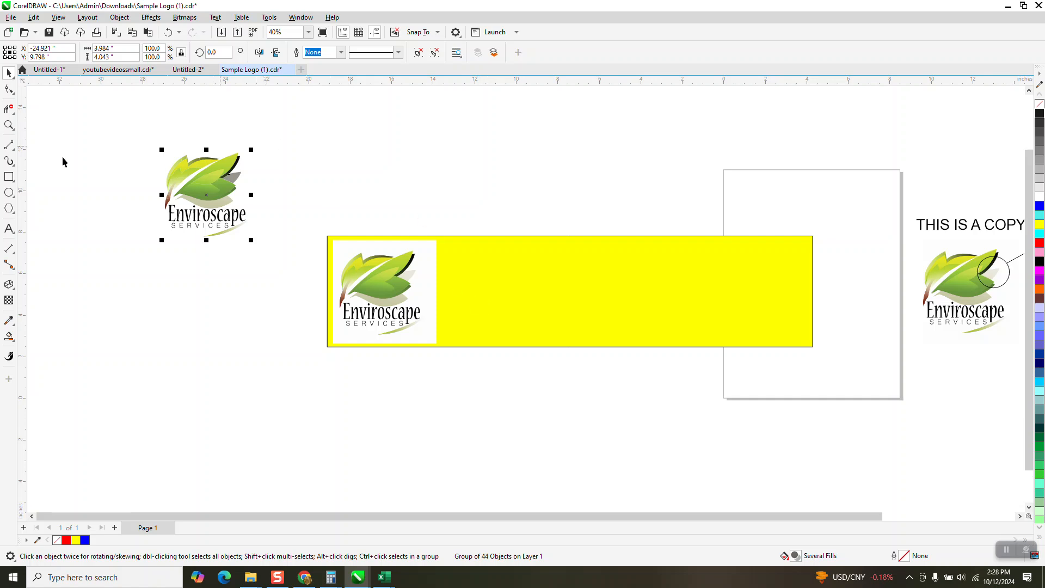
Ungroup the vector Enviroscape logo into its separate objects.
click(8, 125)
drag(164, 155, 315, 239)
click(9, 73)
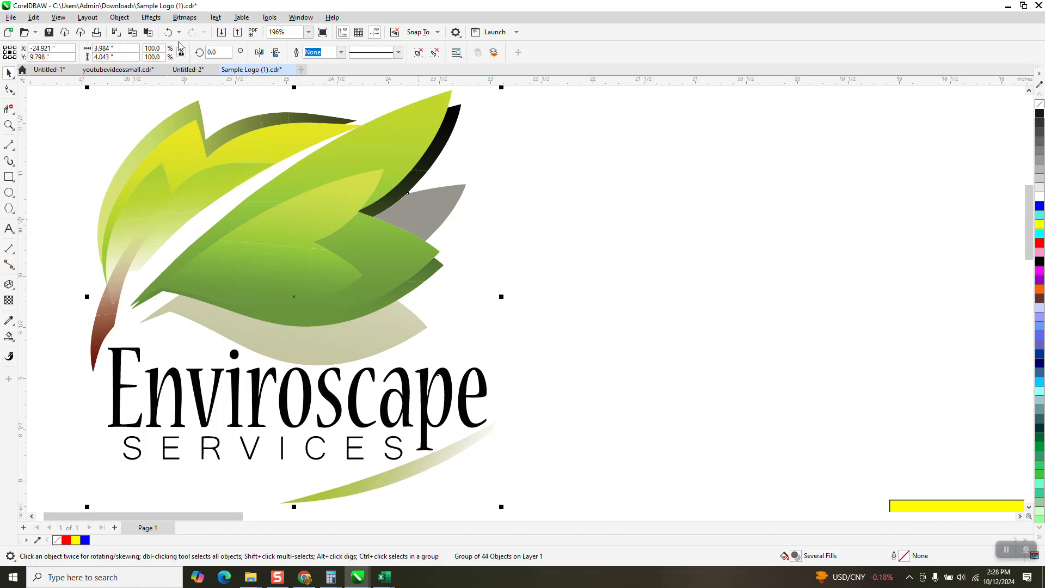
click(120, 18)
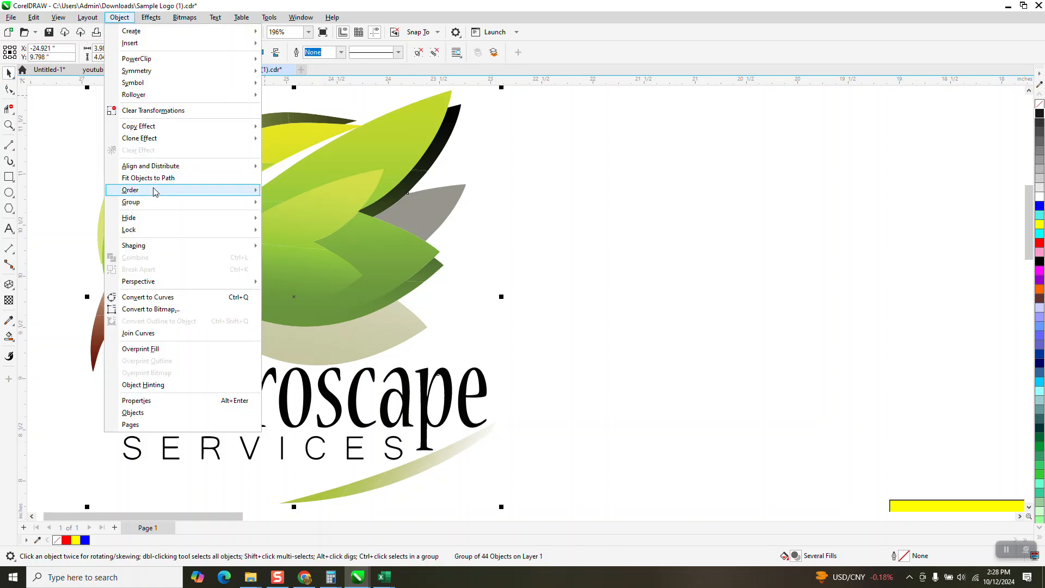
mouse_move(155, 205)
click(289, 215)
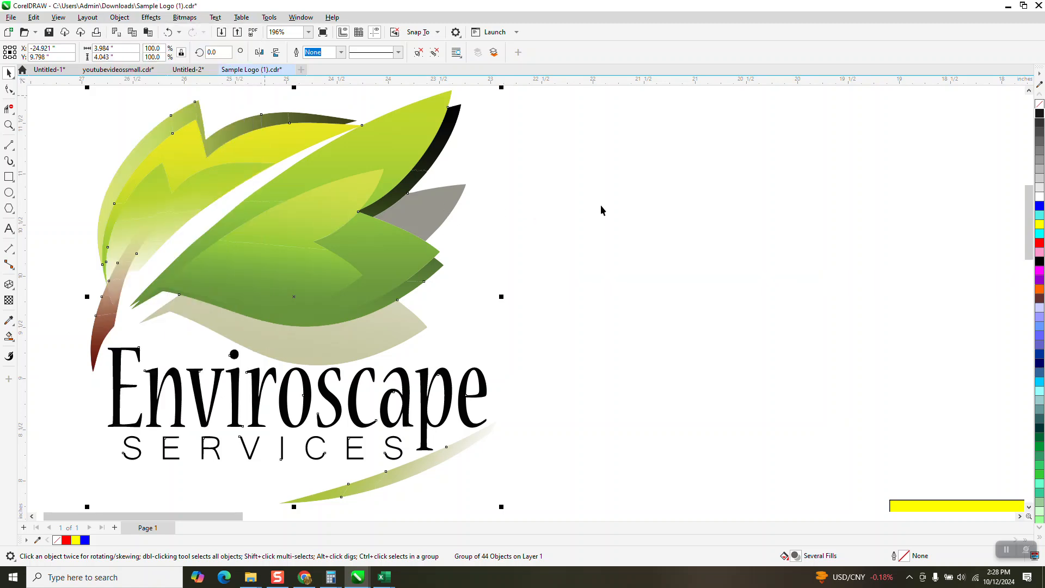
Try a solid blue fill on the small grey leaf of the vector logo and undo it.
click(545, 213)
click(449, 211)
key(F10)
click(8, 72)
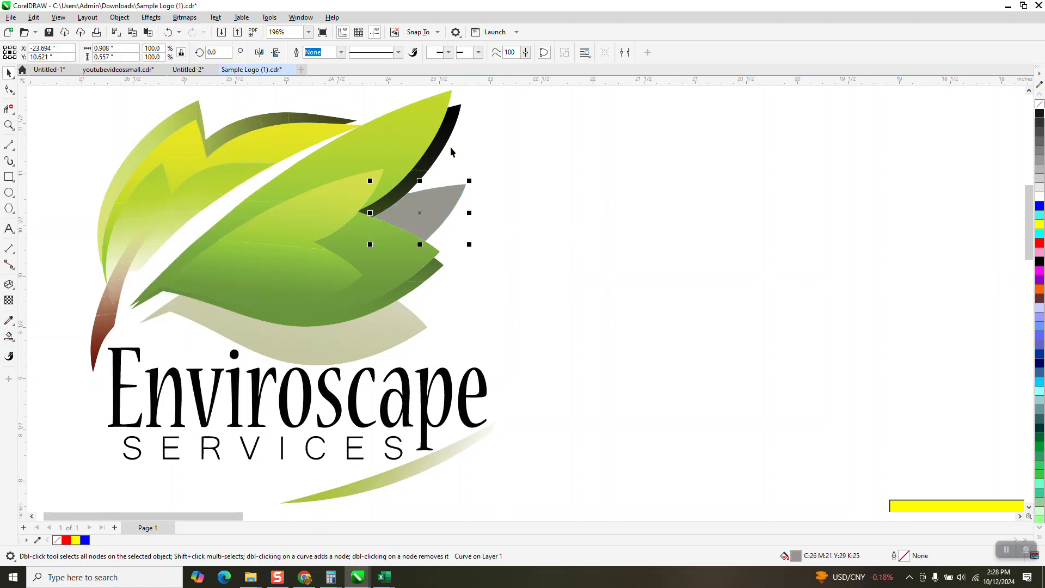
click(1039, 208)
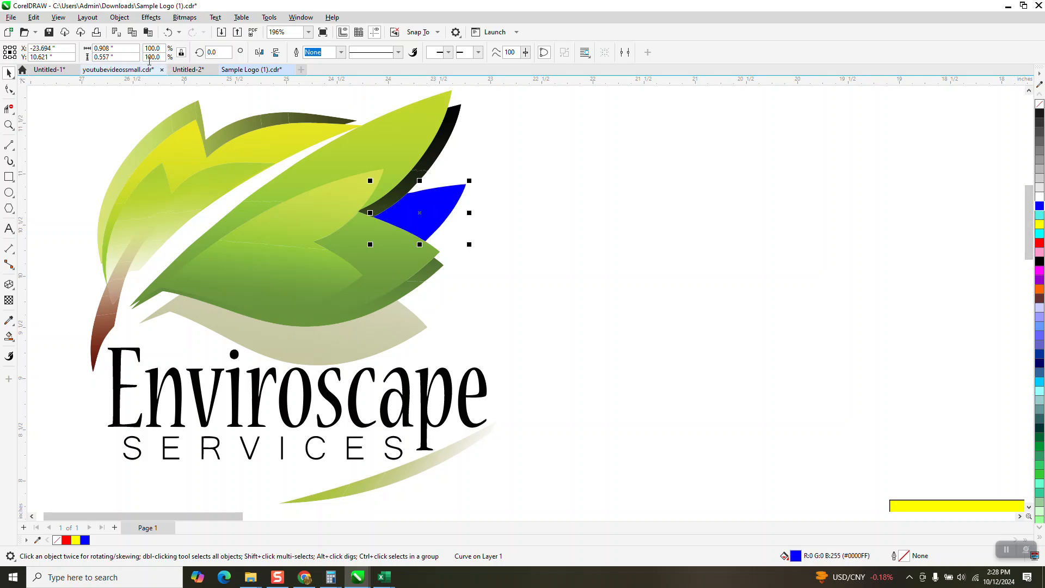
click(168, 32)
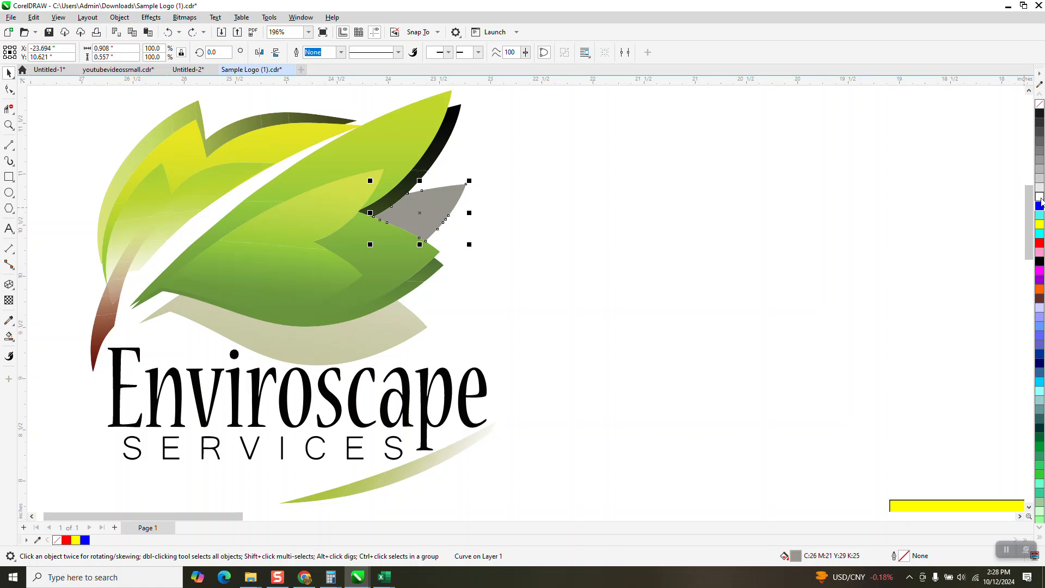
Tint the small grey leaf's fill with white, green and black to reach C42 M13 Y47 K17.
click(1039, 197)
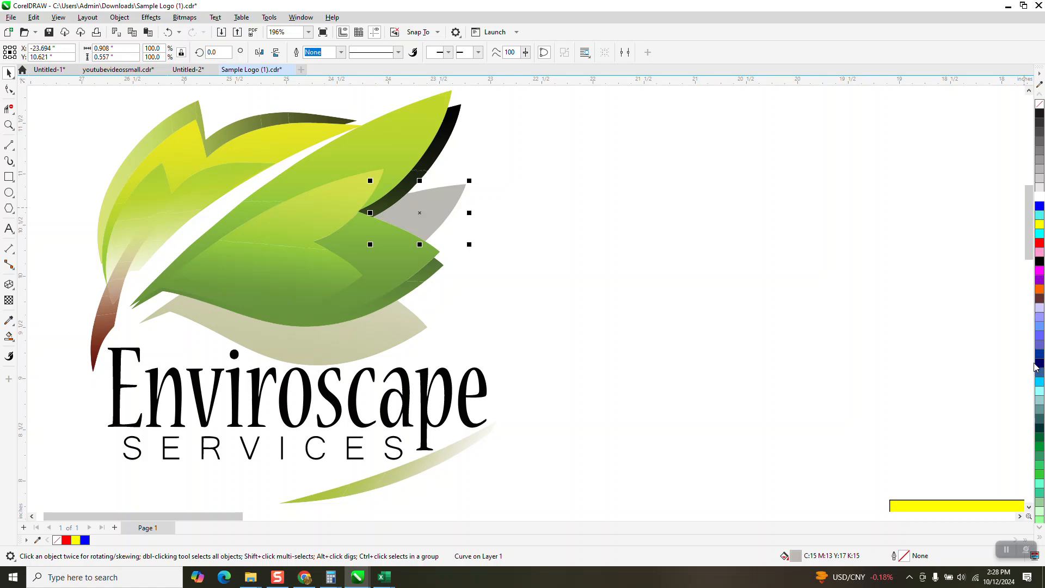
ctrl+click(1040, 466)
ctrl+click(1039, 467)
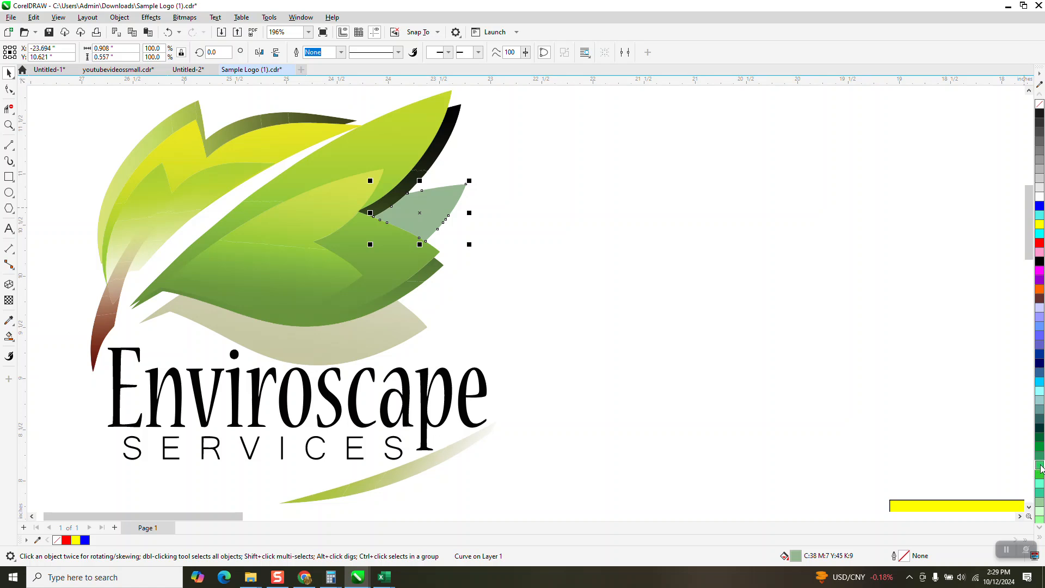
ctrl+click(1040, 117)
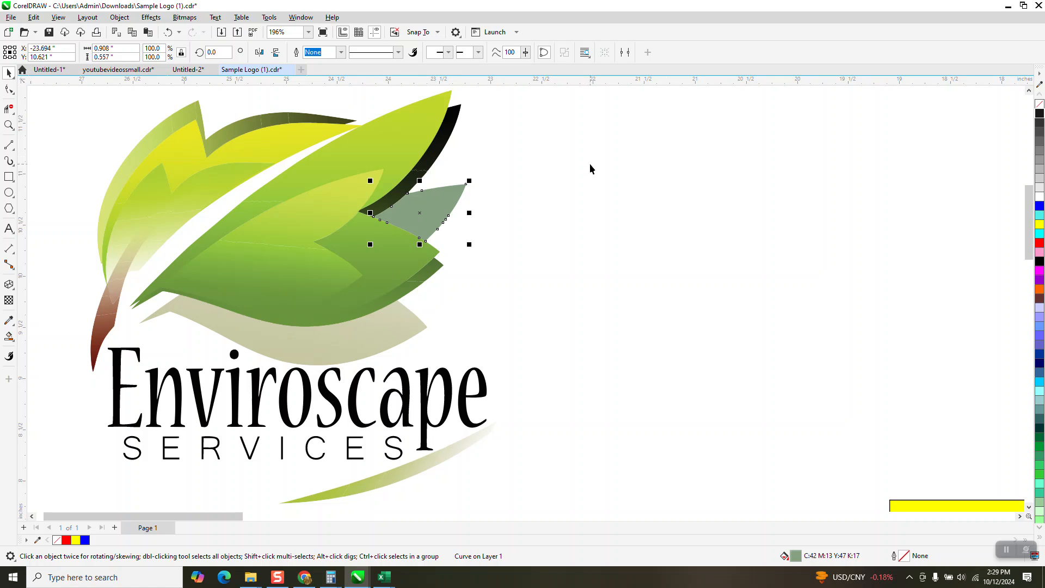
Shift the bitmap logo slightly up and left within the yellow rectangle.
scroll(391, 185, down, 3)
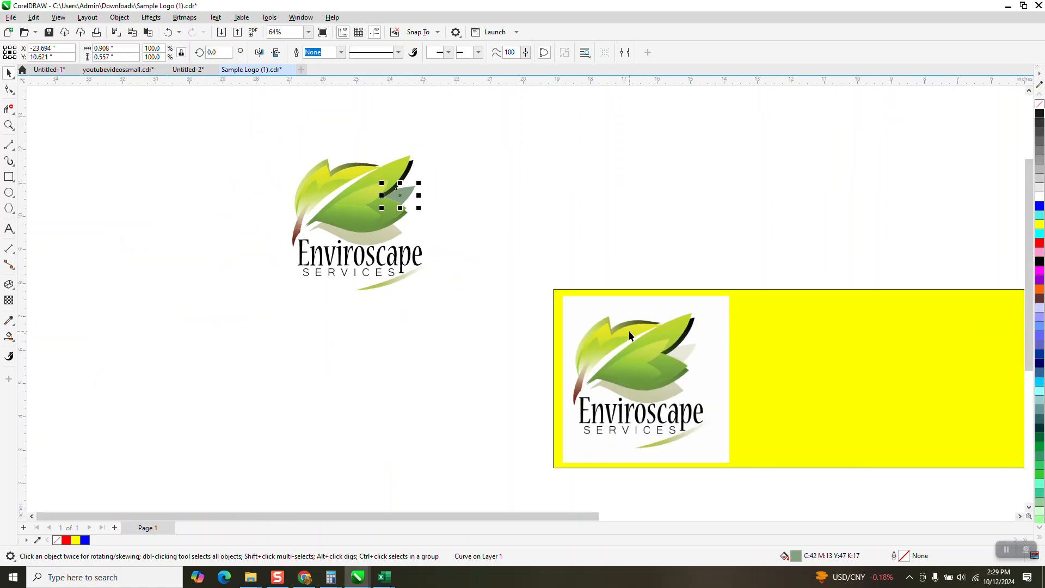
click(629, 332)
mouse_move(629, 362)
mouse_down()
mouse_move(594, 225)
mouse_move(653, 230)
mouse_move(593, 365)
mouse_move(613, 359)
mouse_up()
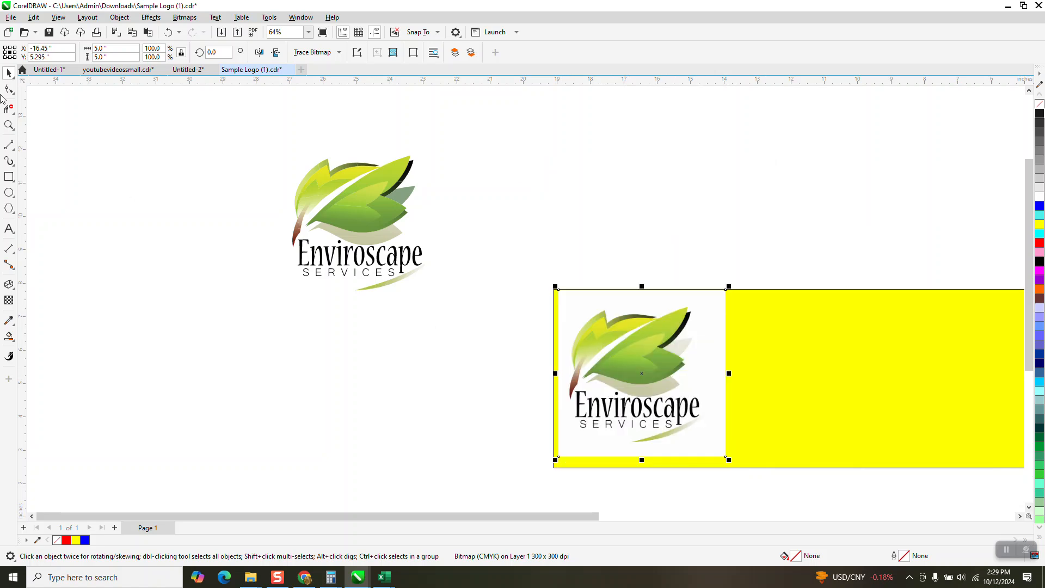
Check whether any ungroup options are available for the bitmap logo, and nudge it slightly down and left.
click(9, 125)
drag(539, 279, 805, 455)
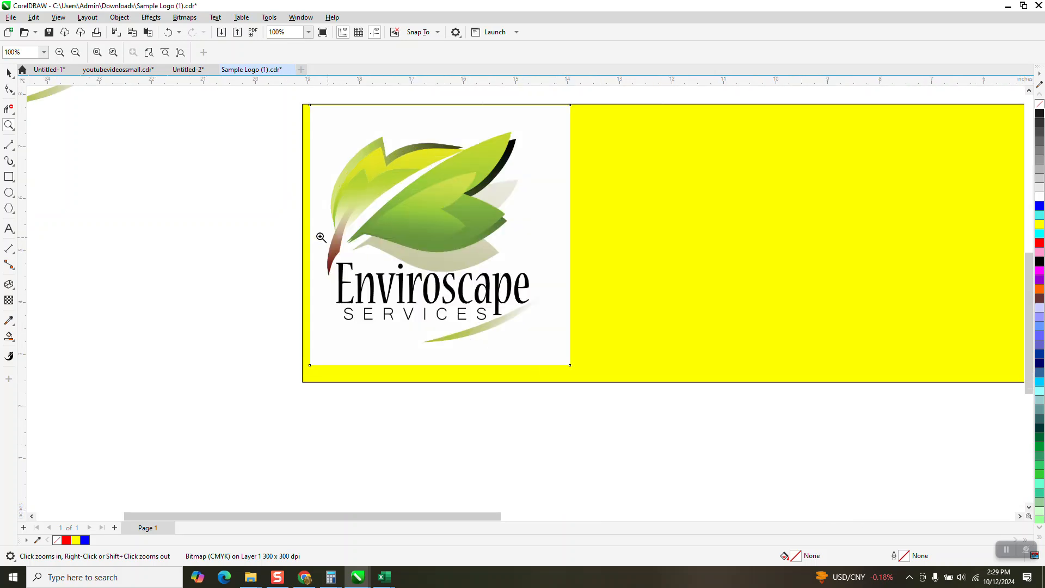
click(9, 72)
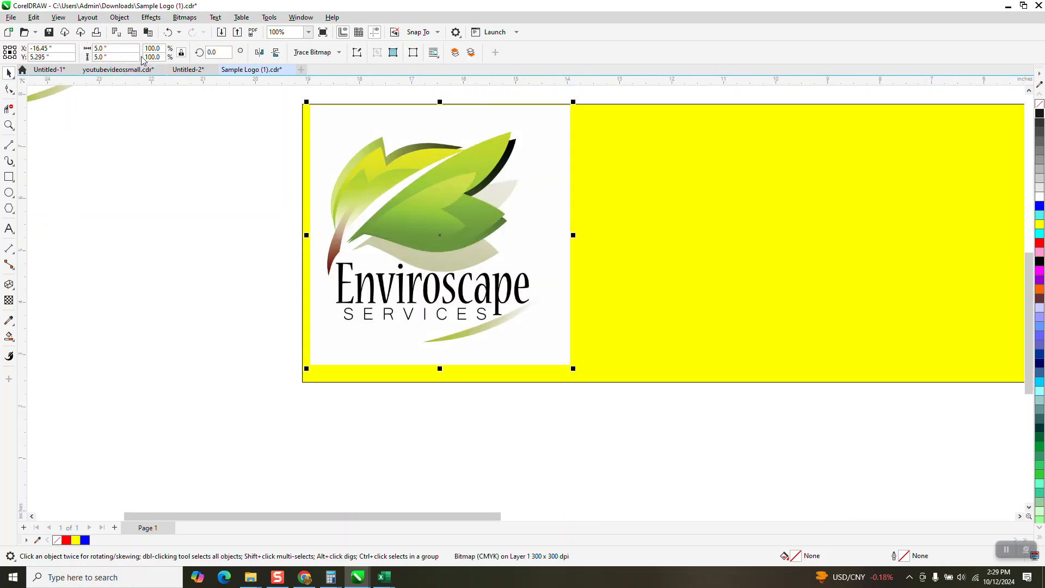
click(119, 18)
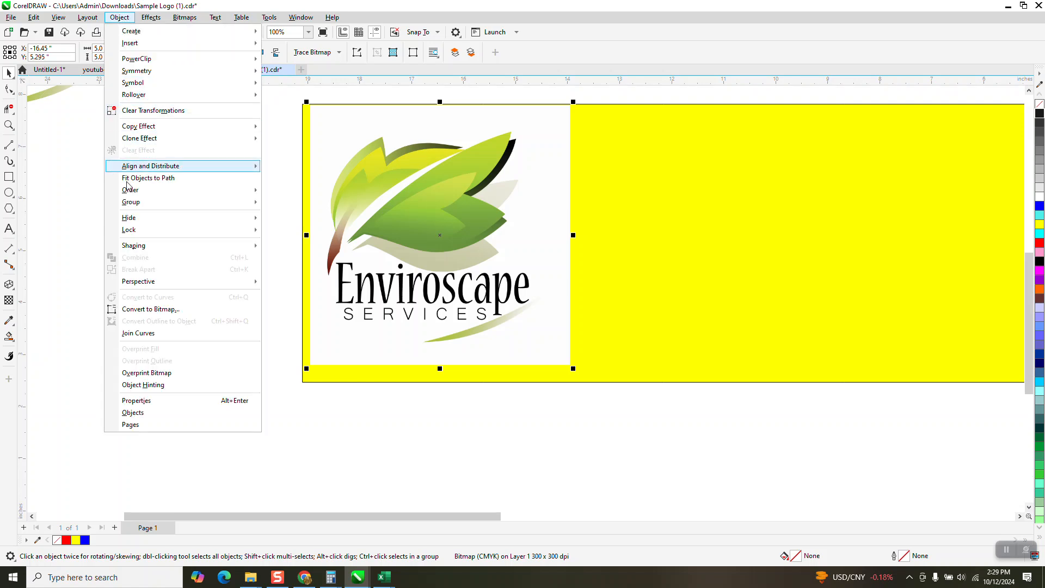
mouse_move(131, 209)
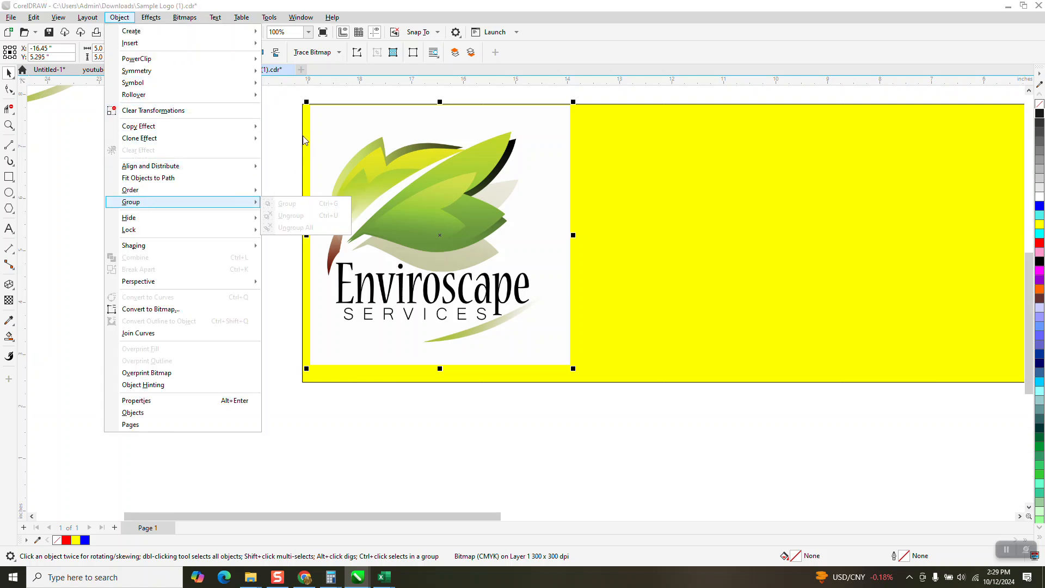
mouse_move(251, 125)
drag(464, 173, 461, 175)
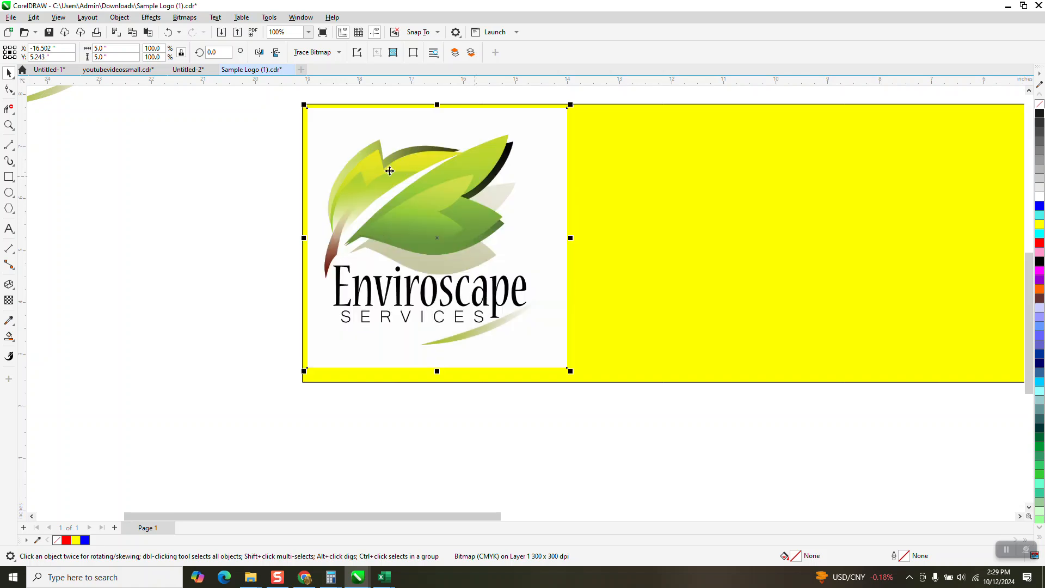
Examine the leaf and lettering edges of the bitmap logo at high magnification.
click(9, 125)
drag(344, 230, 402, 260)
scroll(416, 255, down, 2)
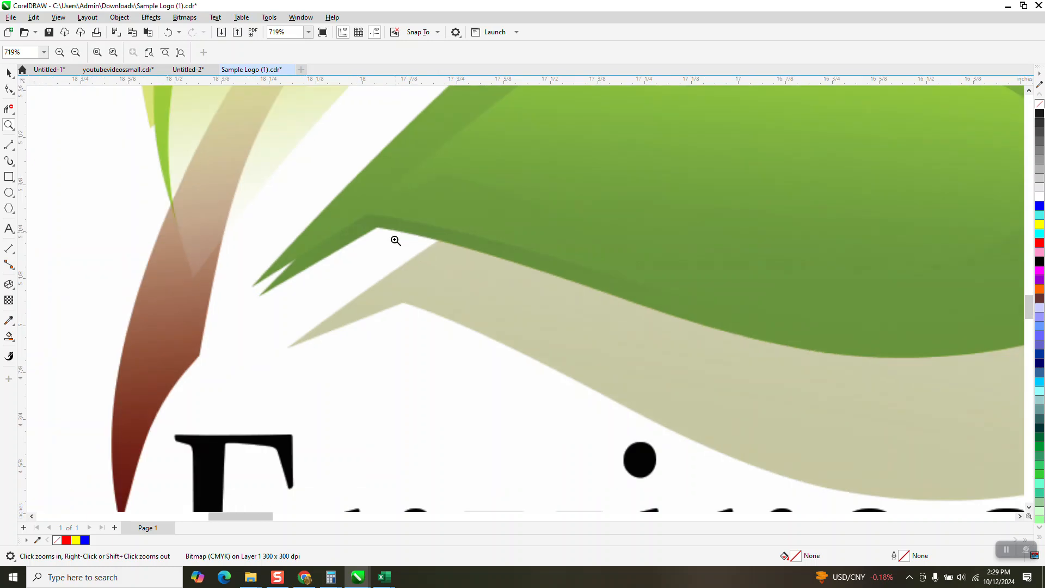
drag(333, 347, 379, 377)
scroll(334, 272, down, 5)
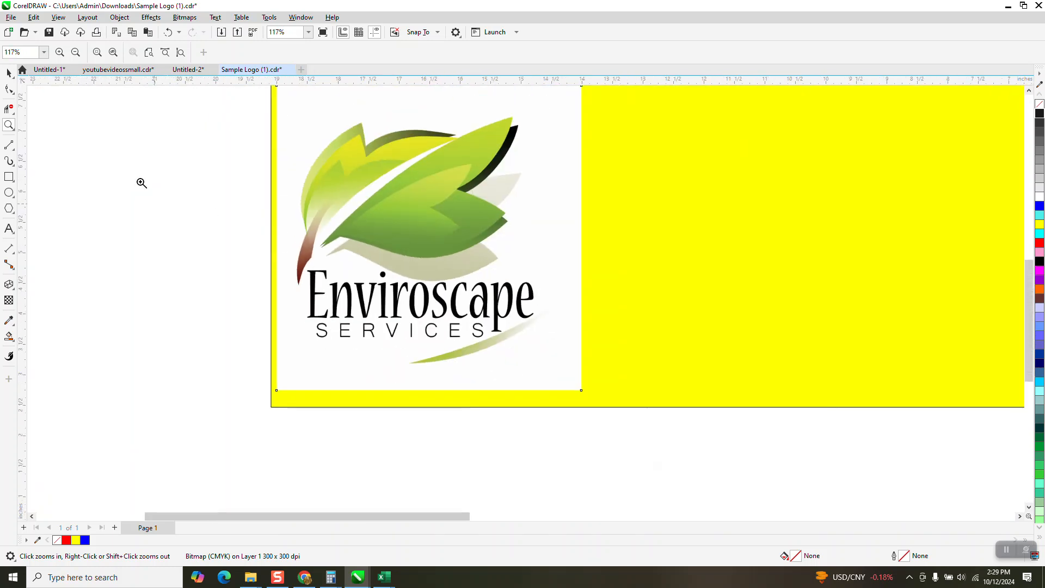
click(9, 73)
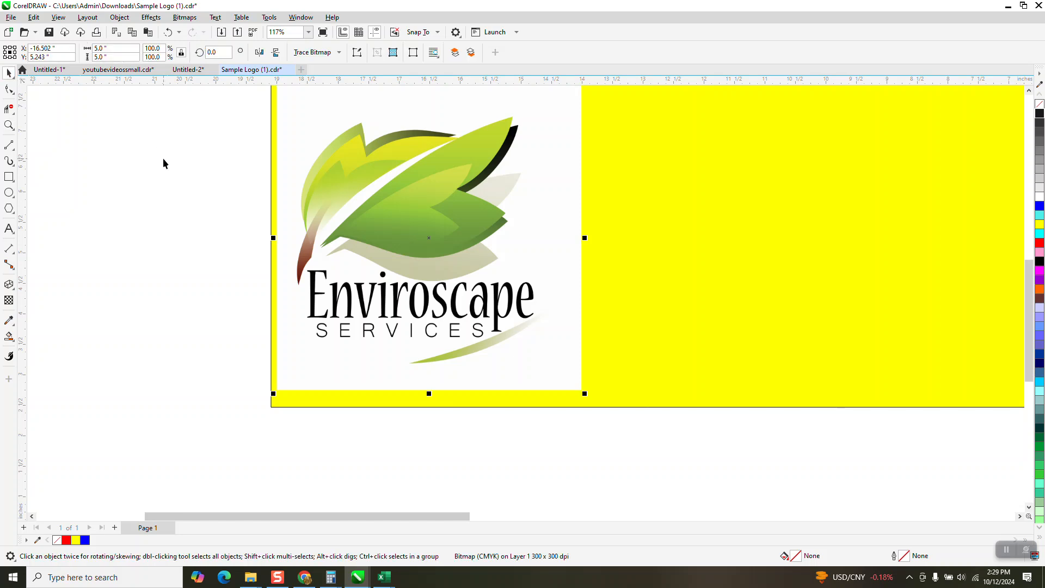
click(190, 165)
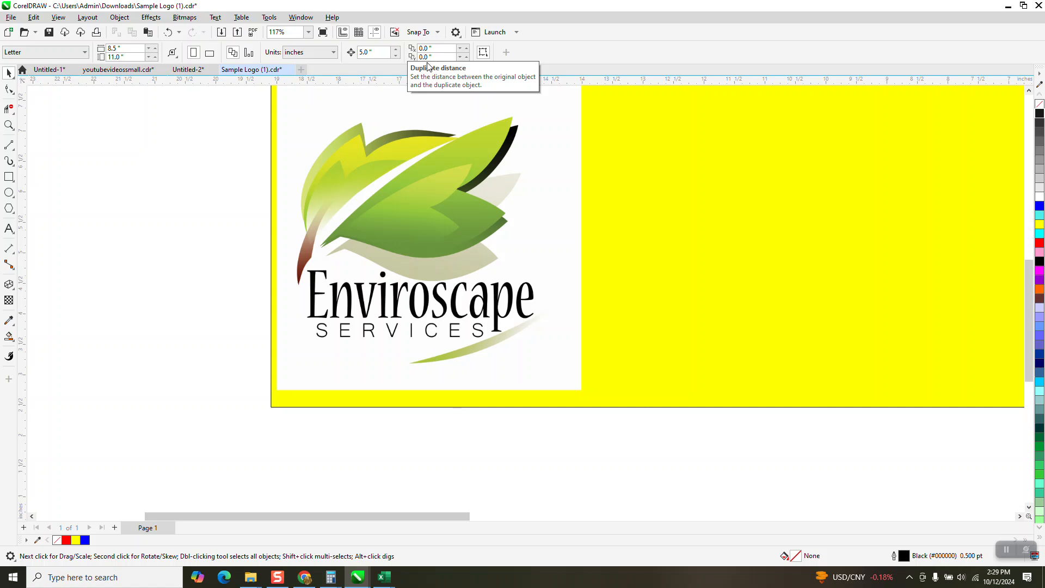
click(442, 140)
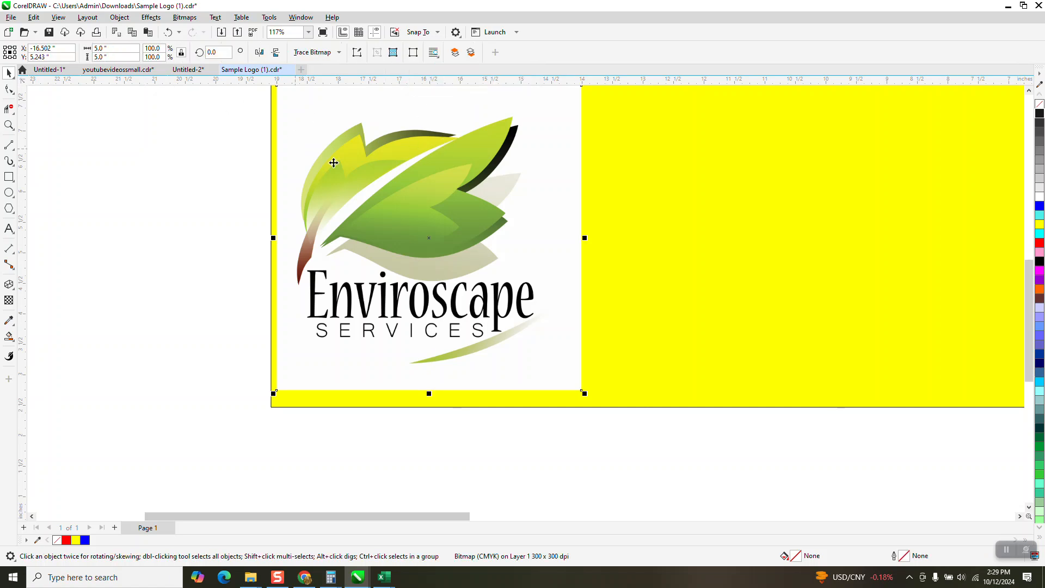
click(207, 120)
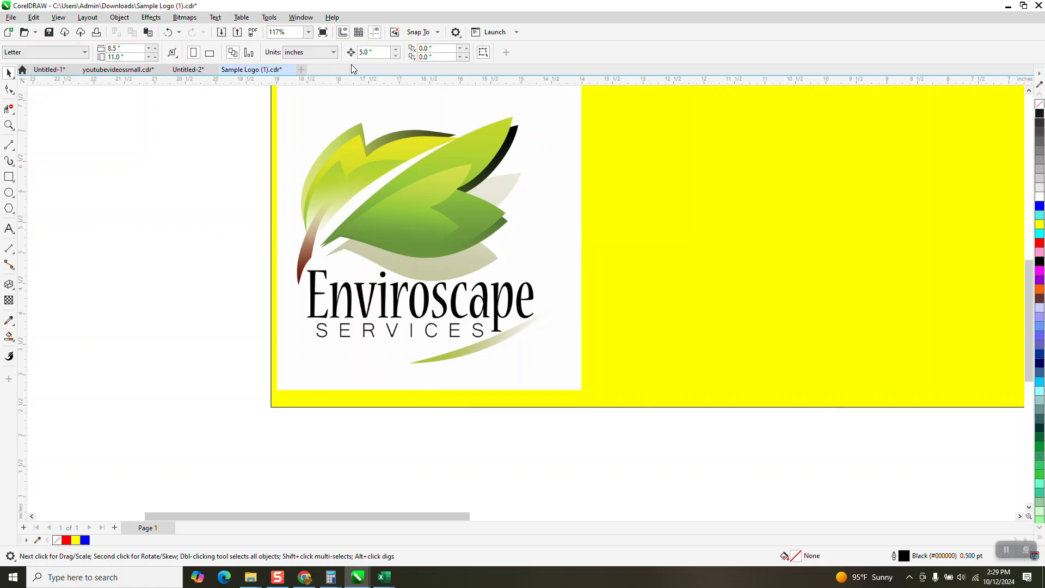
Set the nudge distance to 6 inches and duplicate the bitmap logo 6 inches to its right.
click(366, 52)
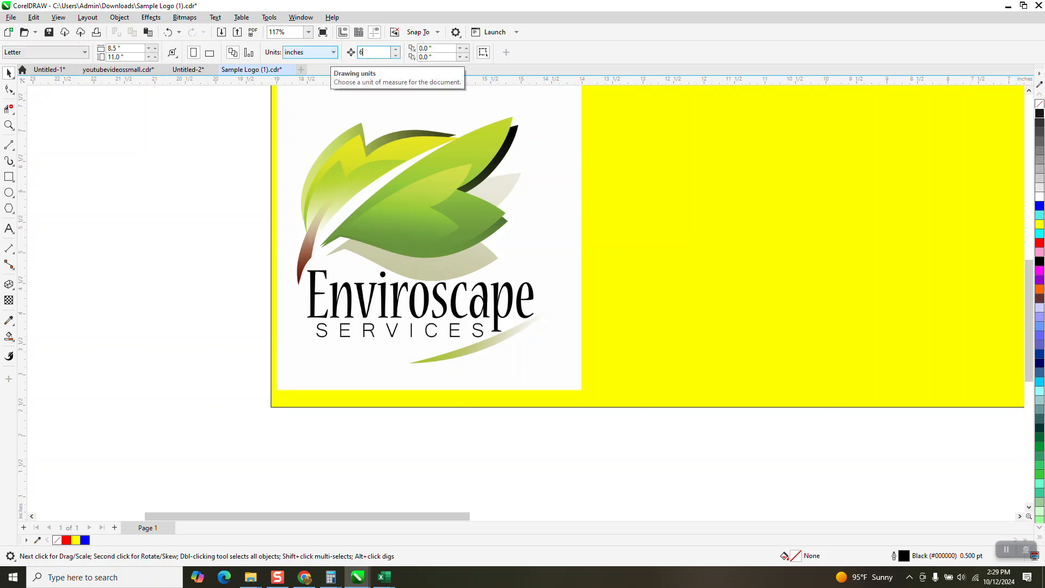
click(459, 243)
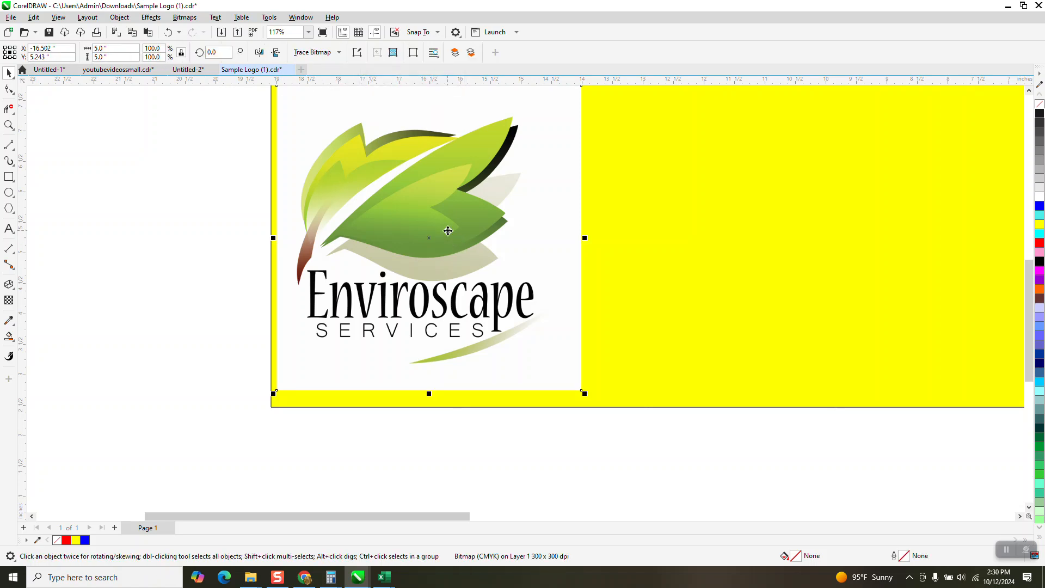
key(ctrl+d)
scroll(380, 126, down, 2)
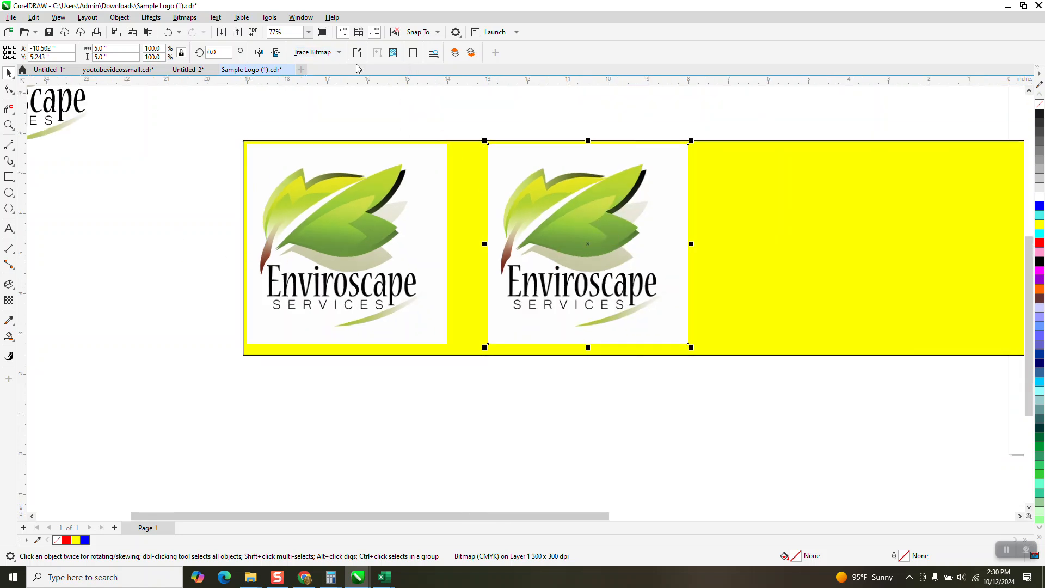
Trace the duplicated bitmap logo with a Clipart outline trace and move the traced vectors 6 inches to the right.
click(339, 52)
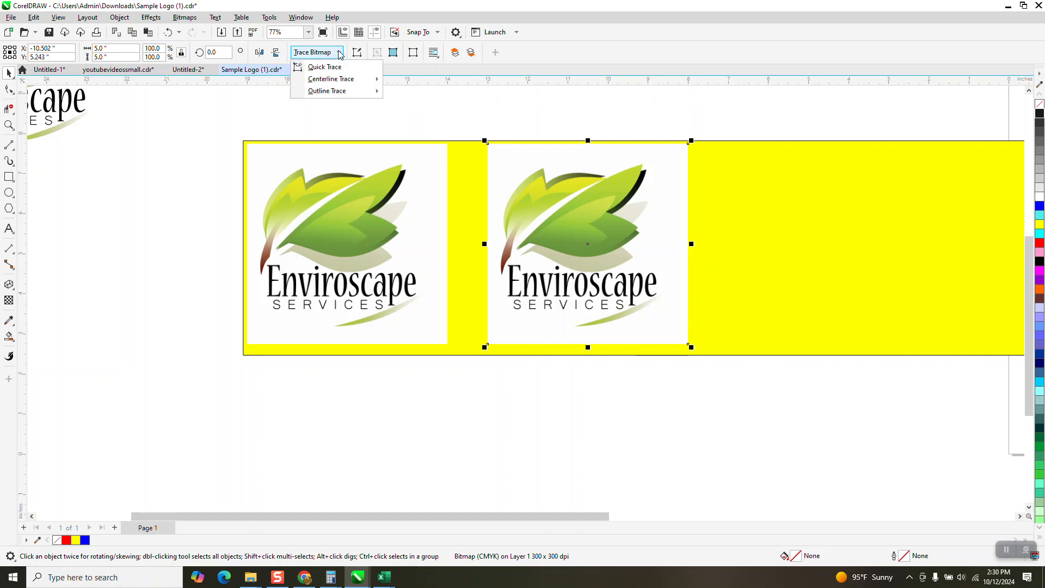
mouse_move(341, 93)
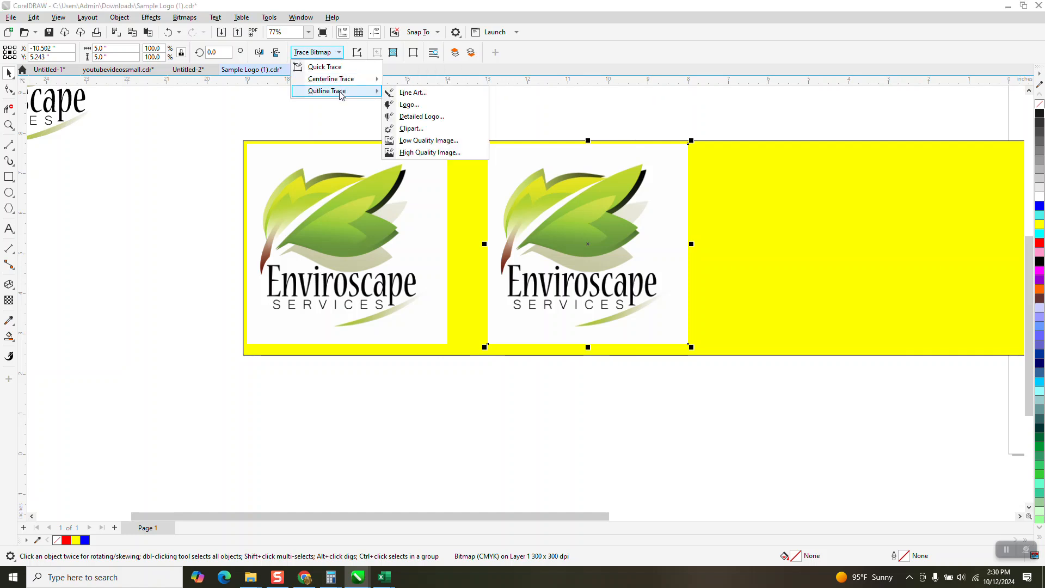
click(407, 129)
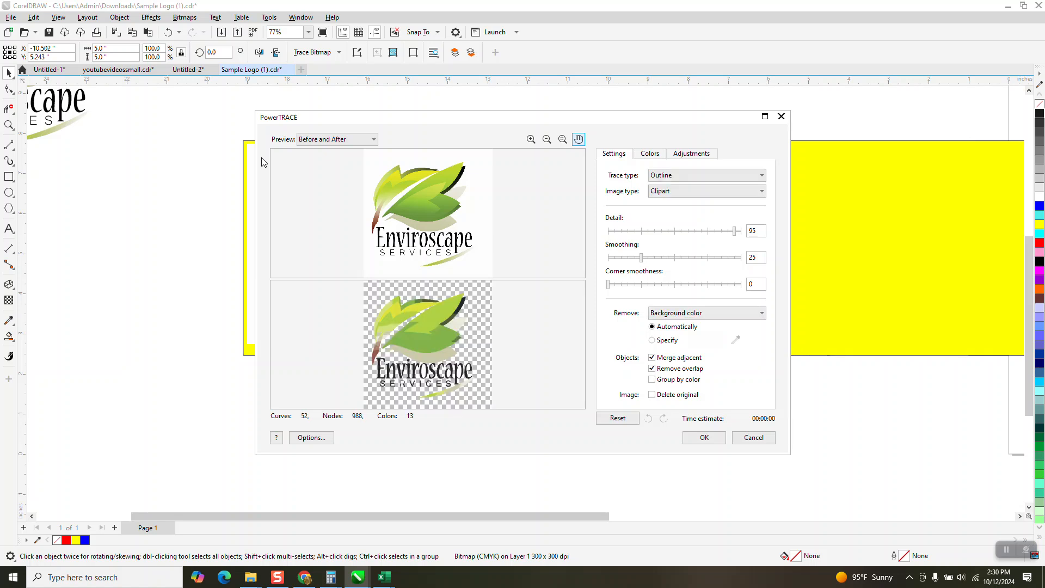
click(710, 438)
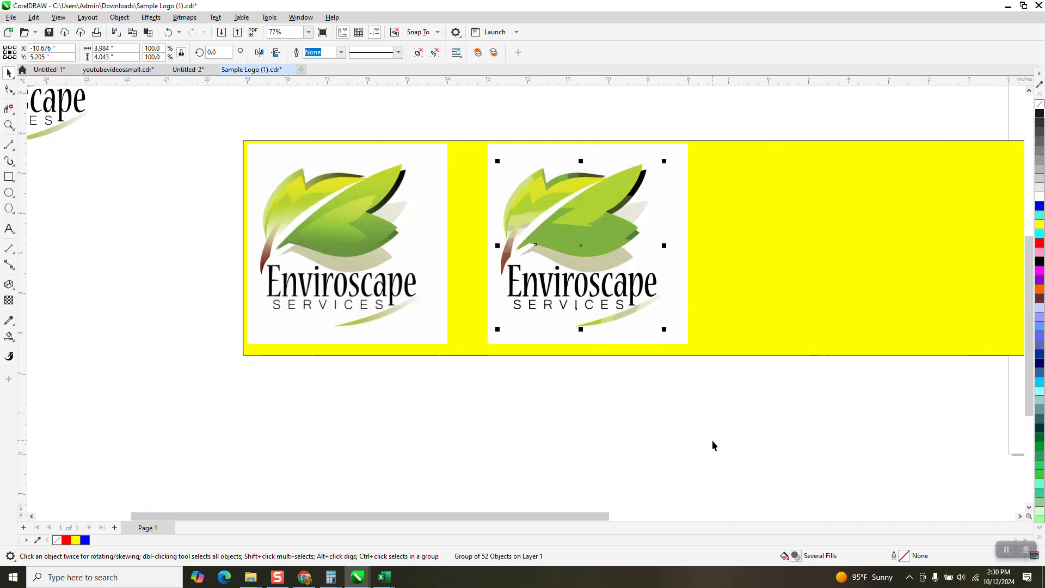
key(Right)
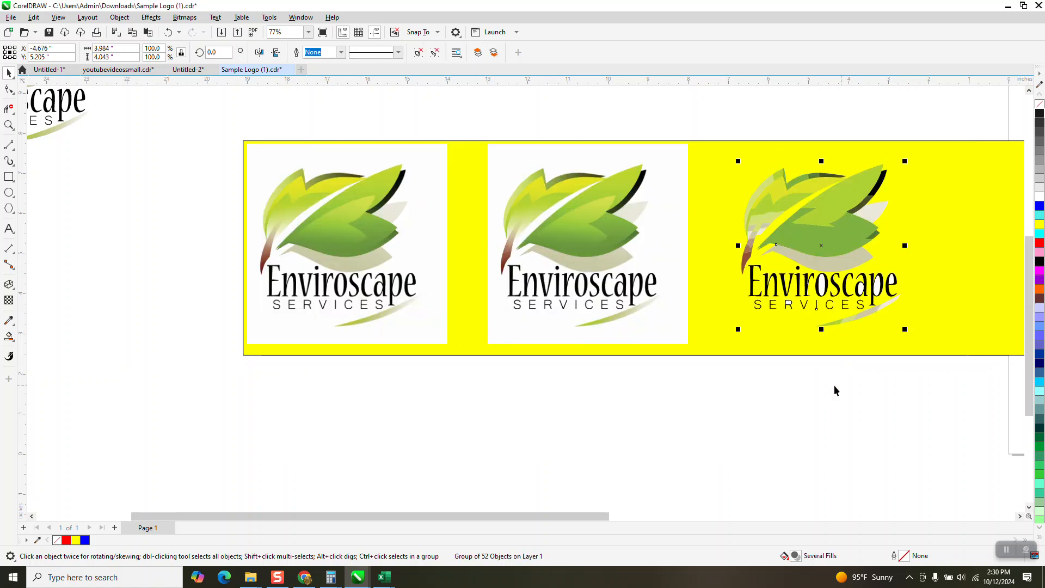
Examine the traced leaves and lettering closely and compare them with the bitmap logo.
click(9, 125)
drag(747, 167, 864, 277)
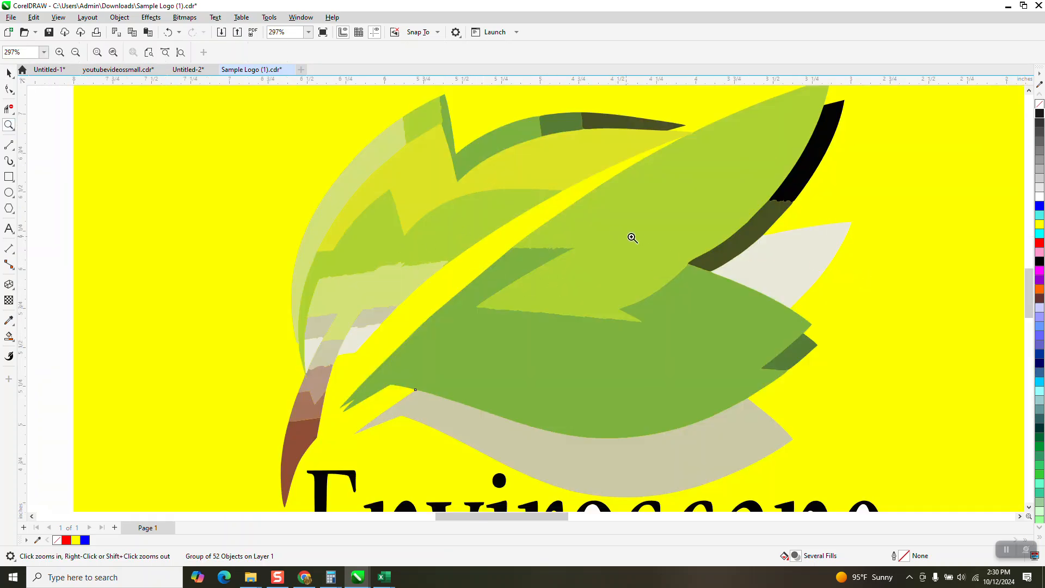
scroll(679, 201, down, 1)
scroll(684, 240, down, 2)
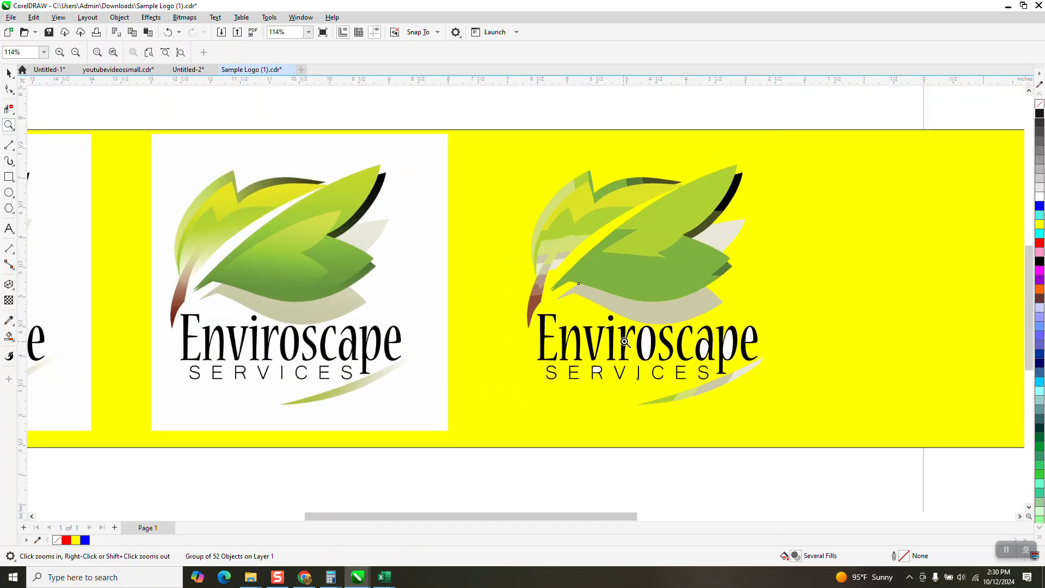
scroll(572, 342, up, 5)
scroll(517, 277, down, 1)
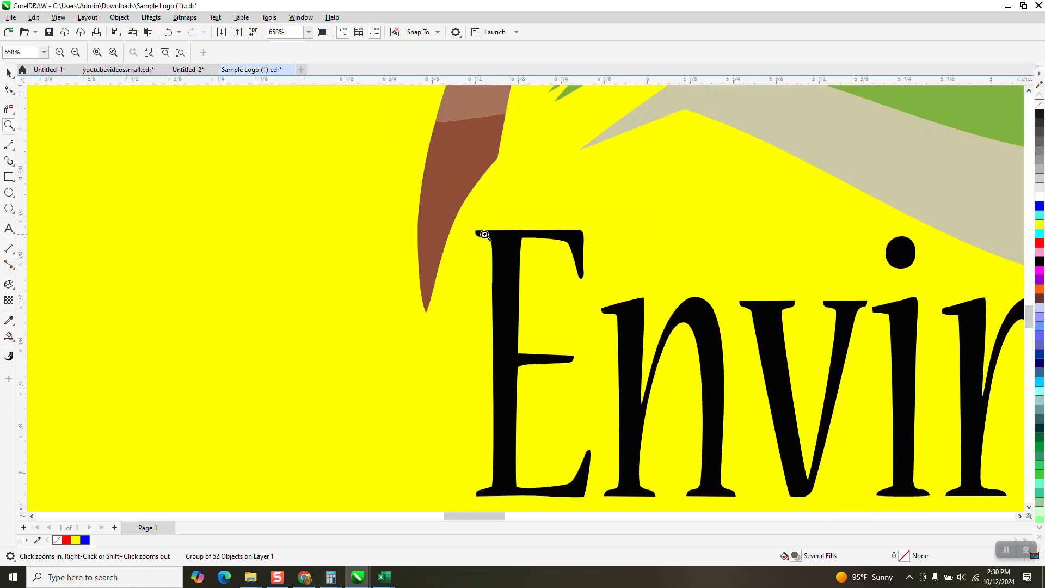
scroll(481, 237, down, 2)
scroll(481, 237, down, 1)
Ungroup the traced logo into individual objects and delete the white fill inside the lettering.
key(space)
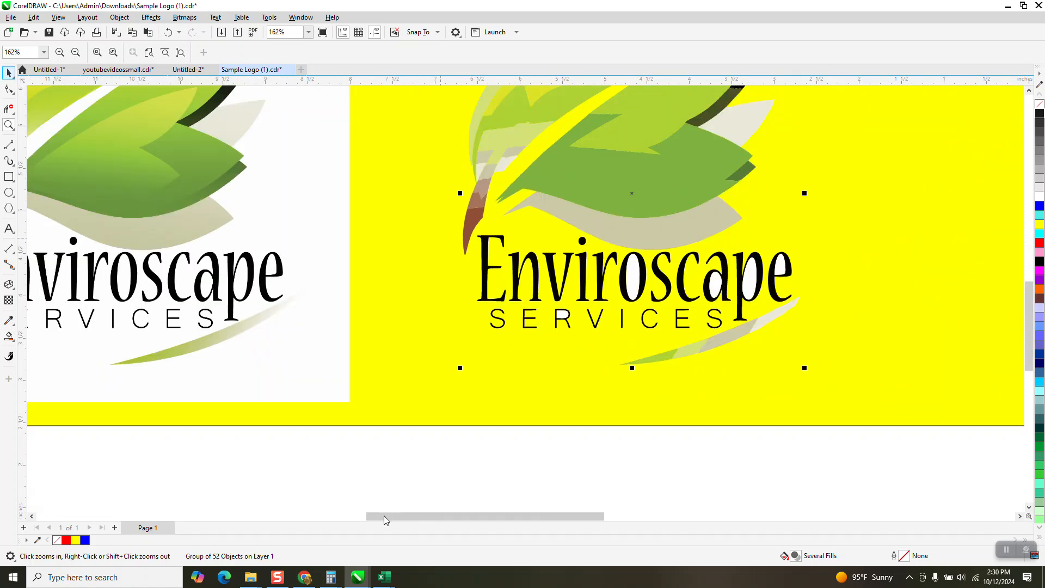
click(120, 19)
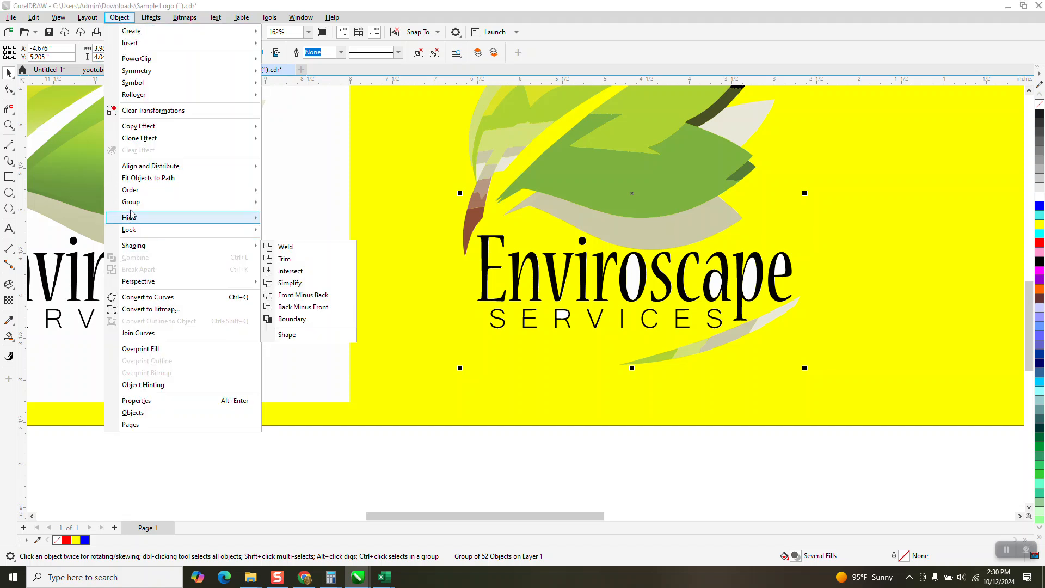
mouse_move(136, 209)
click(289, 214)
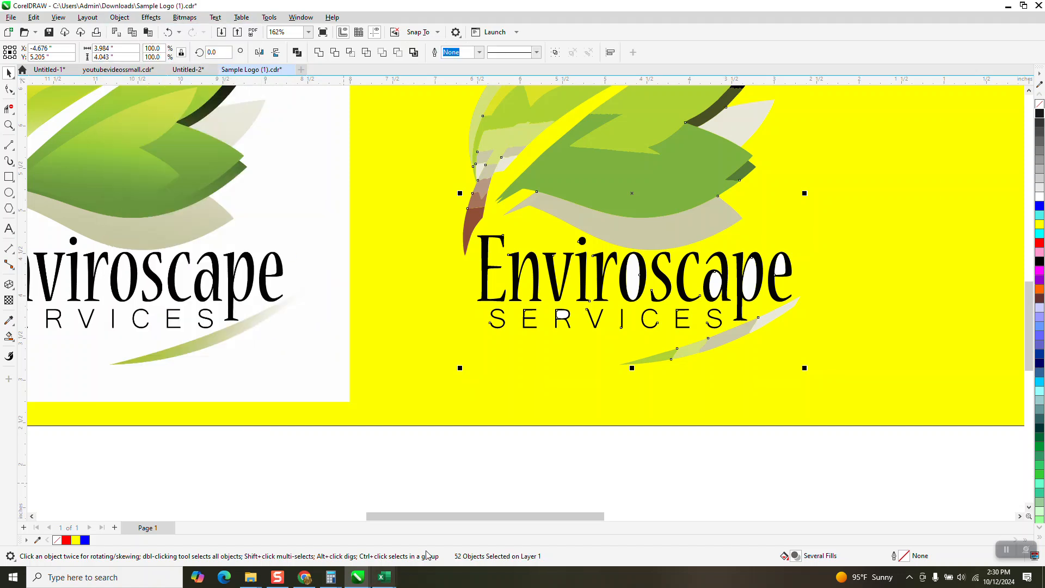
click(563, 314)
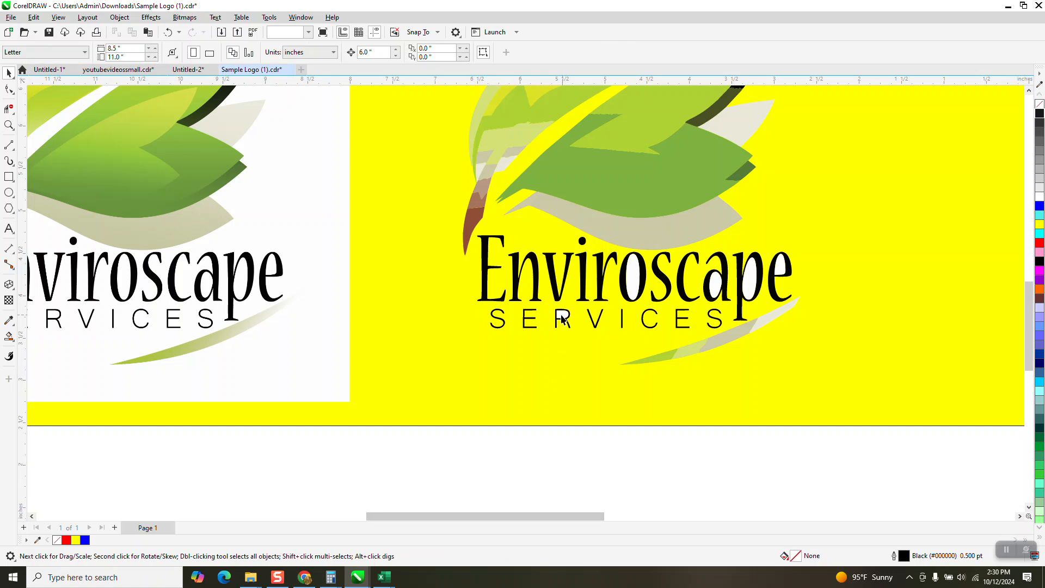
key(Escape)
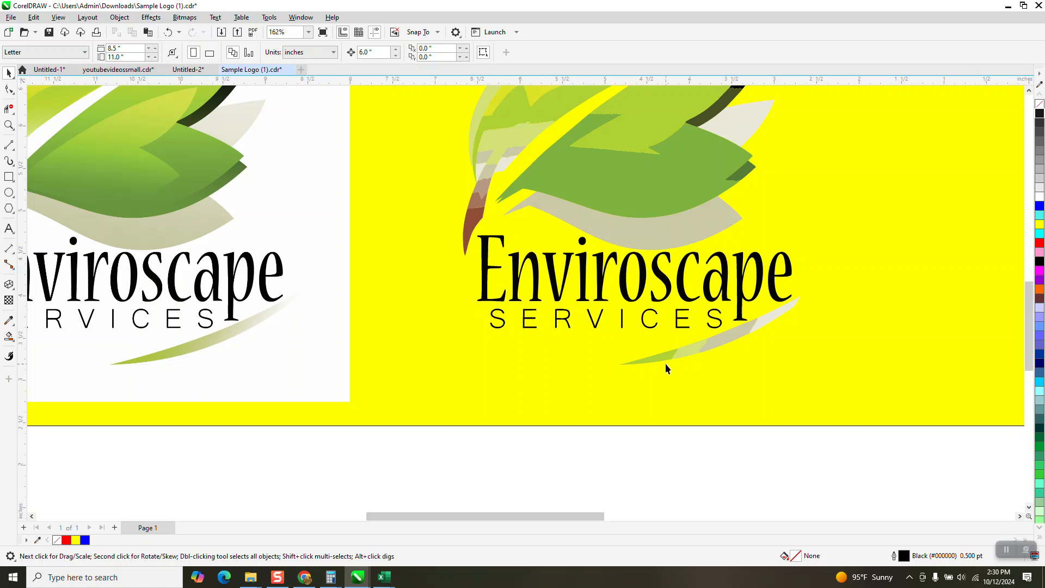
Try to move the swoosh pieces below the traced lettering 6 inches to the right.
click(758, 325)
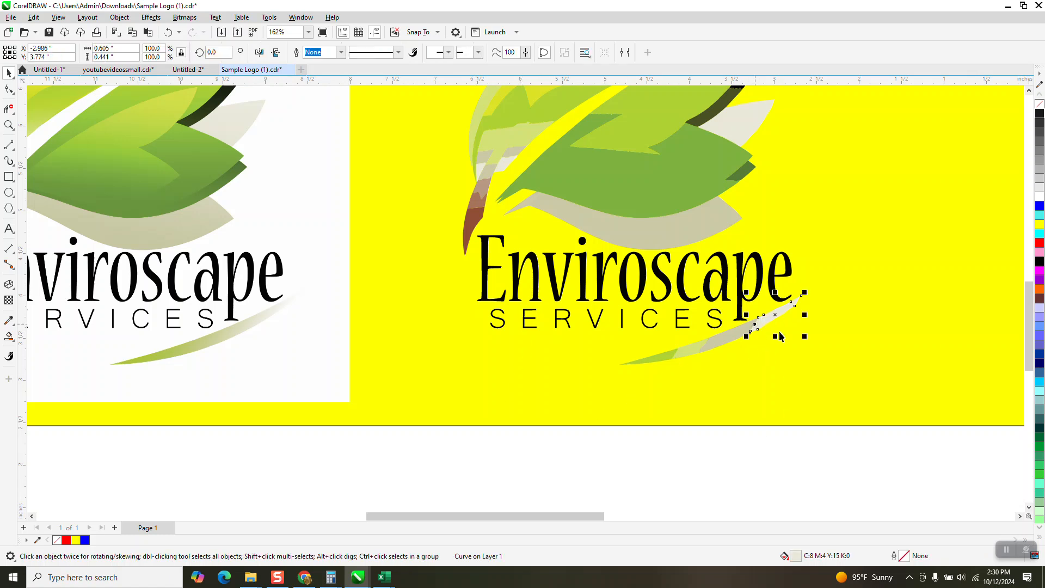
drag(823, 488, 841, 315)
drag(823, 294, 616, 292)
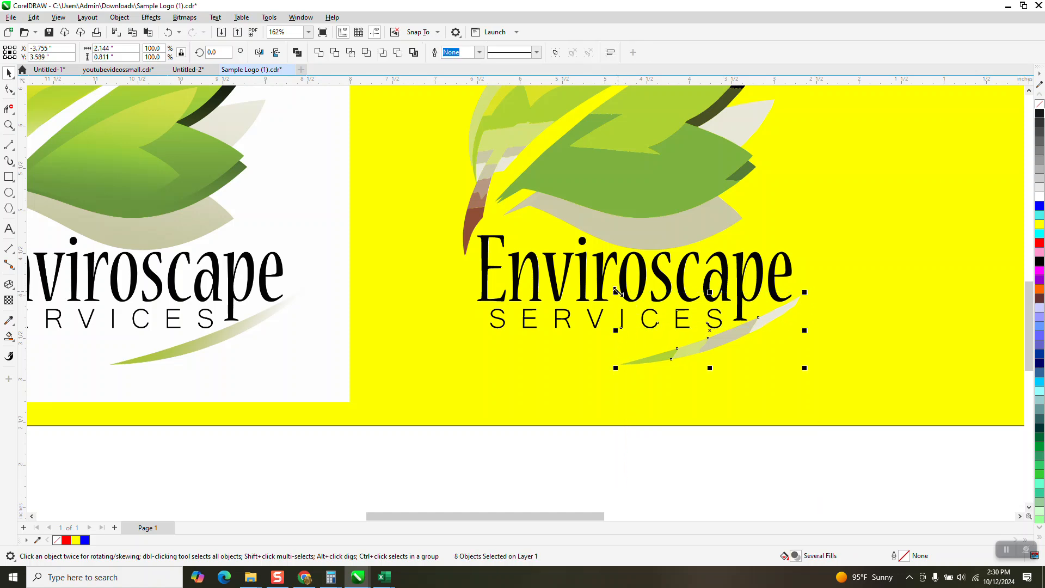
key(Right)
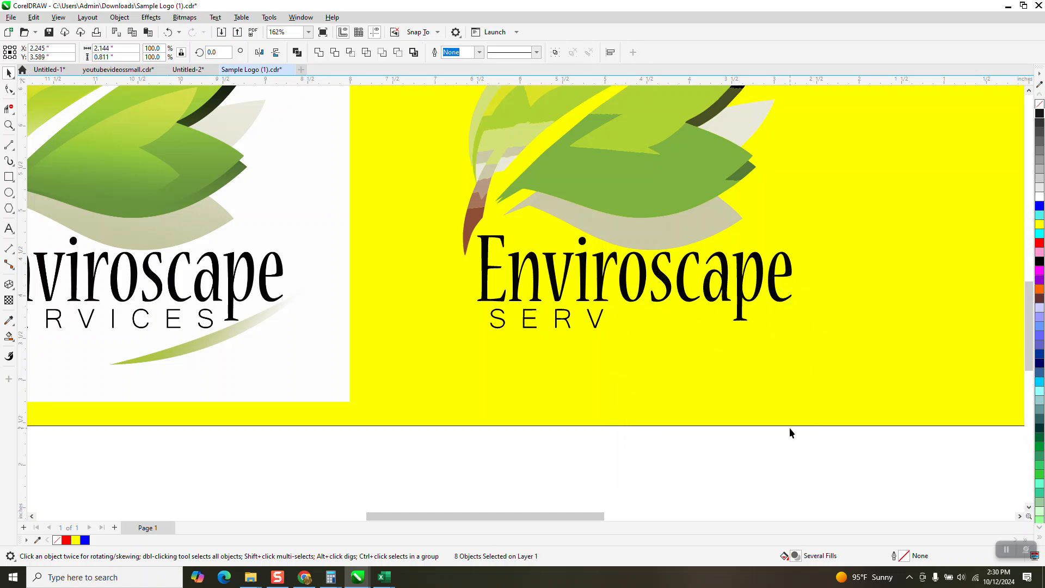
key(ctrl+z)
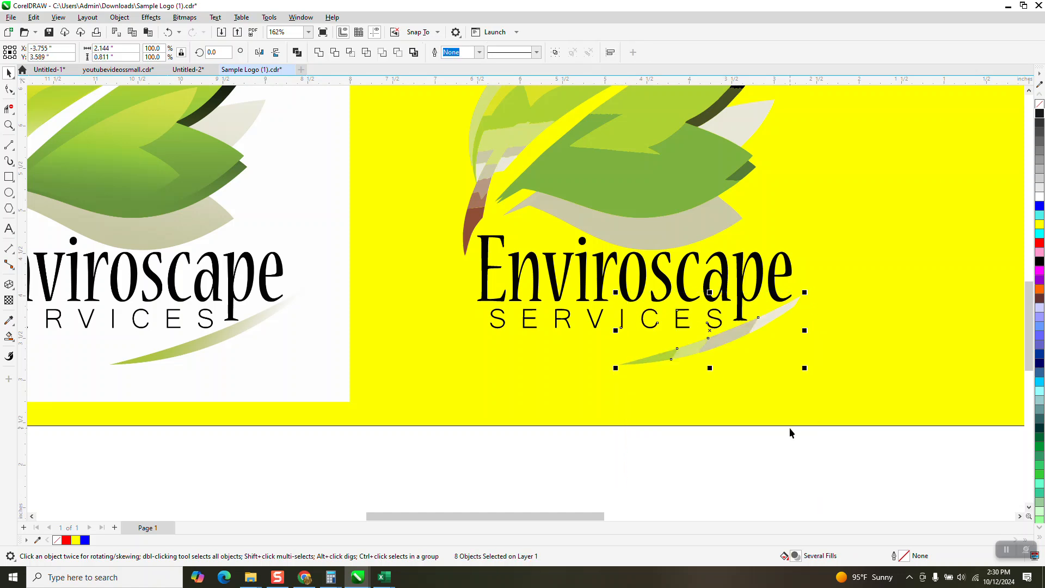
key(Escape)
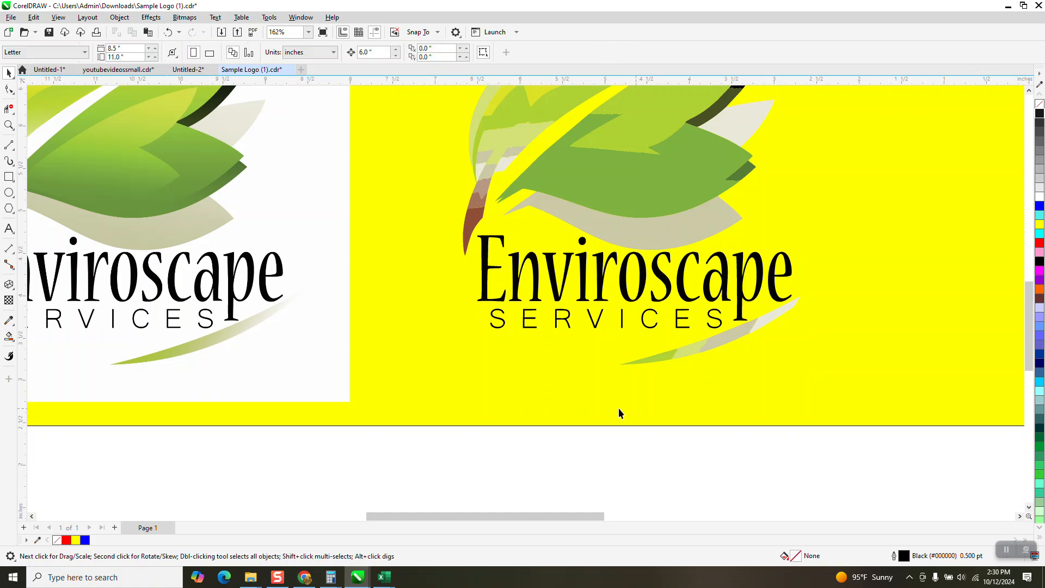
Move the letters E, n and v of the traced Enviroscape lettering 6 inches to the right.
click(486, 286)
key(Right)
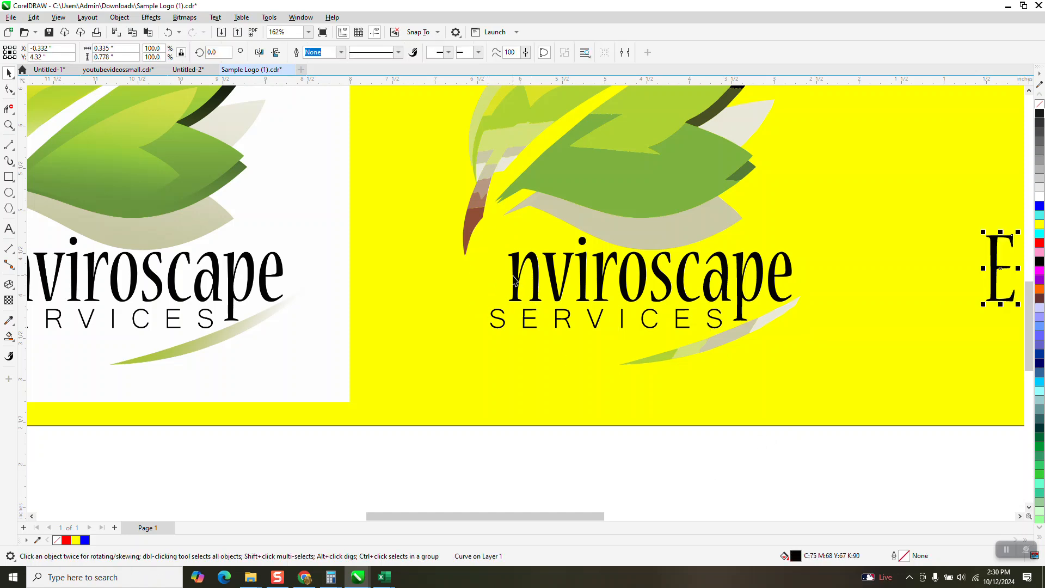
click(520, 275)
key(Right)
click(551, 269)
key(Right)
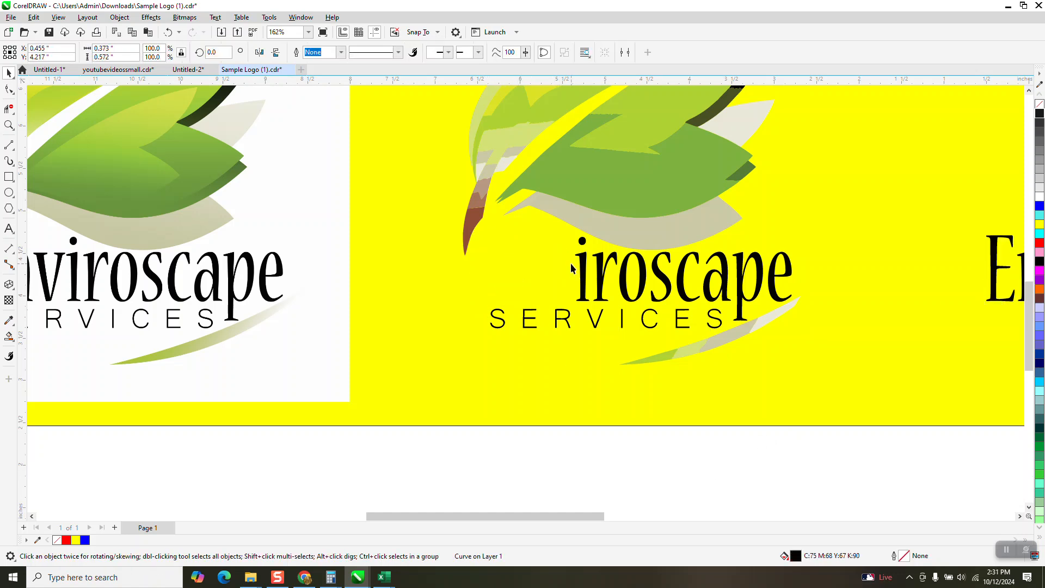
click(581, 262)
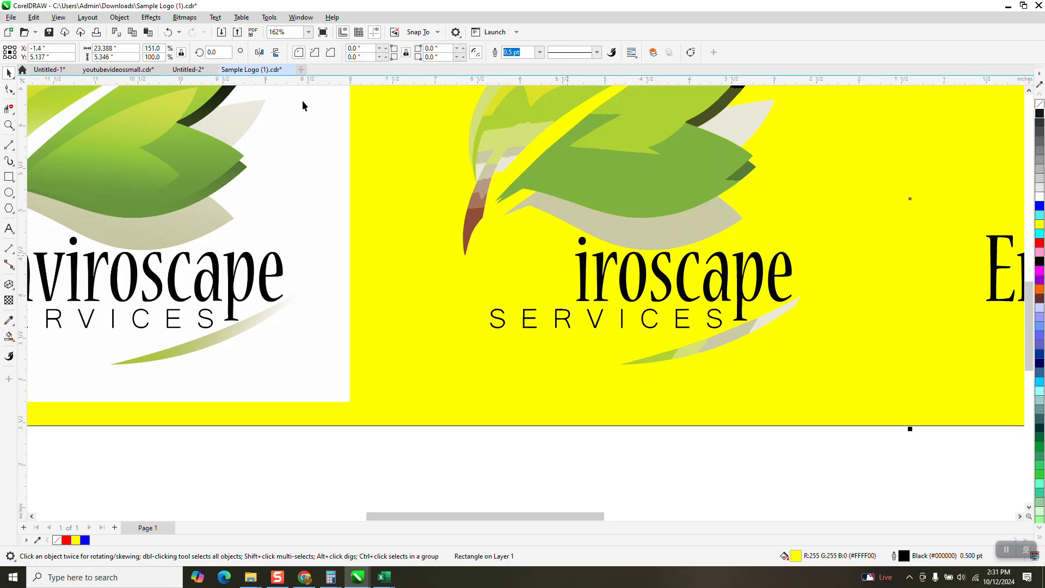
click(167, 32)
click(586, 449)
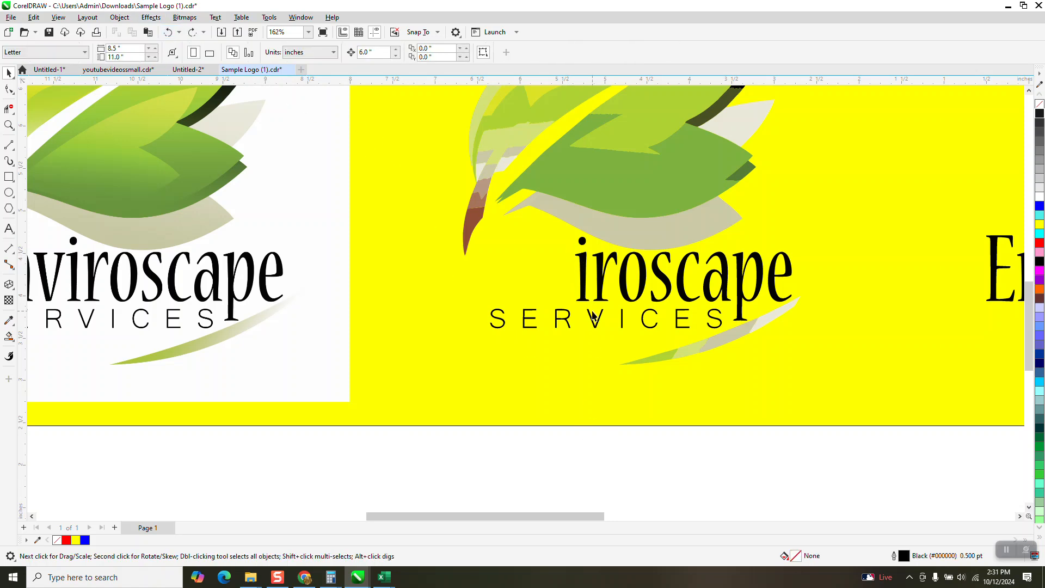
Move the remaining traced letters "iroscape", including the dot of the i, 6 inches to the right one by one.
click(581, 275)
key(Right)
click(582, 241)
key(Right)
click(600, 275)
key(Right)
click(628, 275)
key(Right)
click(666, 278)
key(Right)
click(682, 283)
key(Right)
click(722, 283)
key(Right)
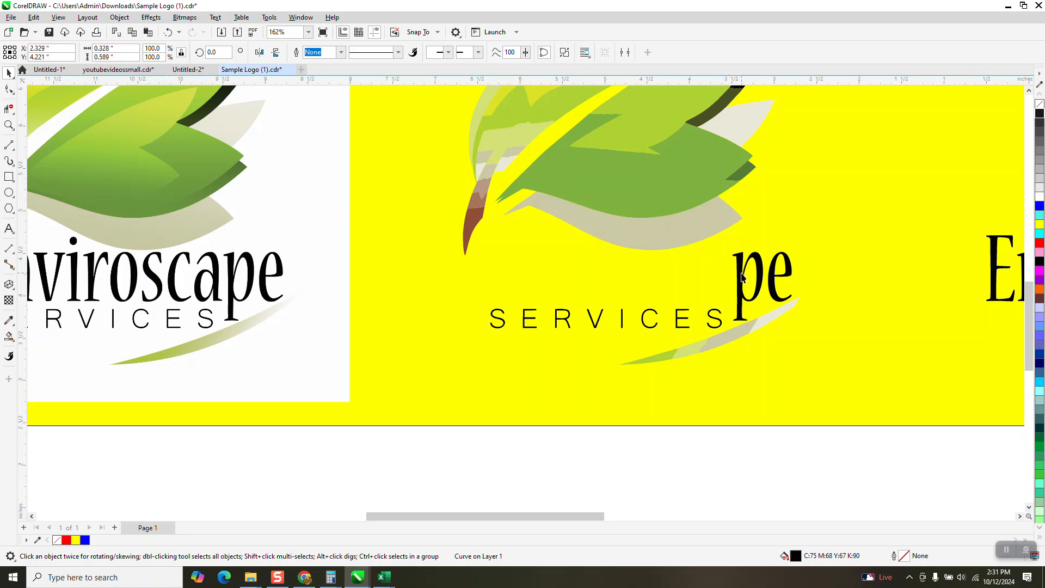
click(742, 278)
key(Right)
click(773, 278)
key(Right)
Move each traced letter of SERVICES 6 inches to the right, so all the lettering is separated from the leaves.
click(719, 317)
key(Right)
click(686, 317)
key(Right)
click(656, 314)
key(Right)
click(622, 317)
key(Right)
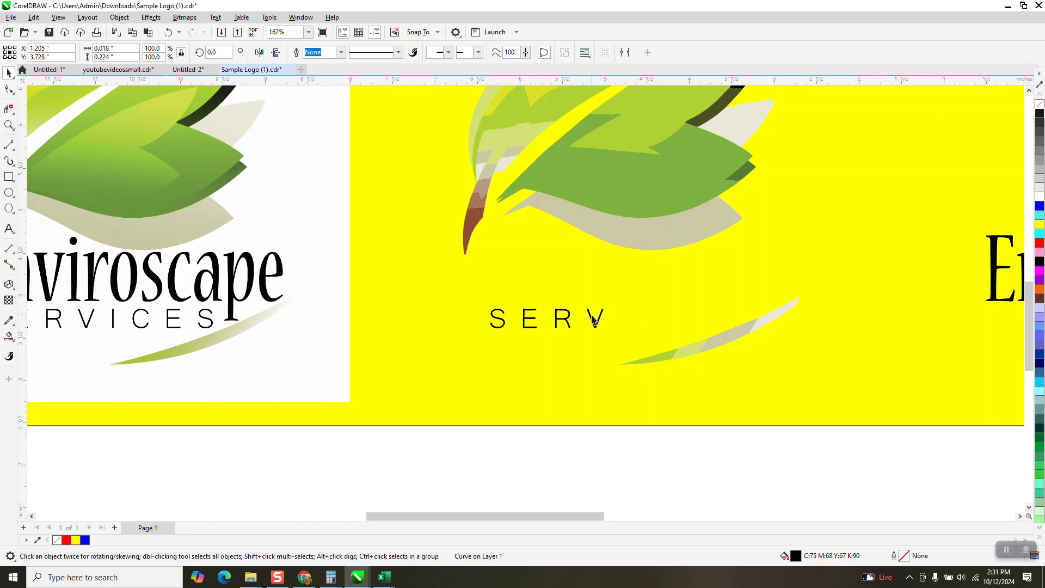
click(598, 324)
key(Right)
click(566, 321)
key(Right)
click(530, 321)
key(Right)
click(499, 324)
key(Right)
scroll(368, 381, down, 2)
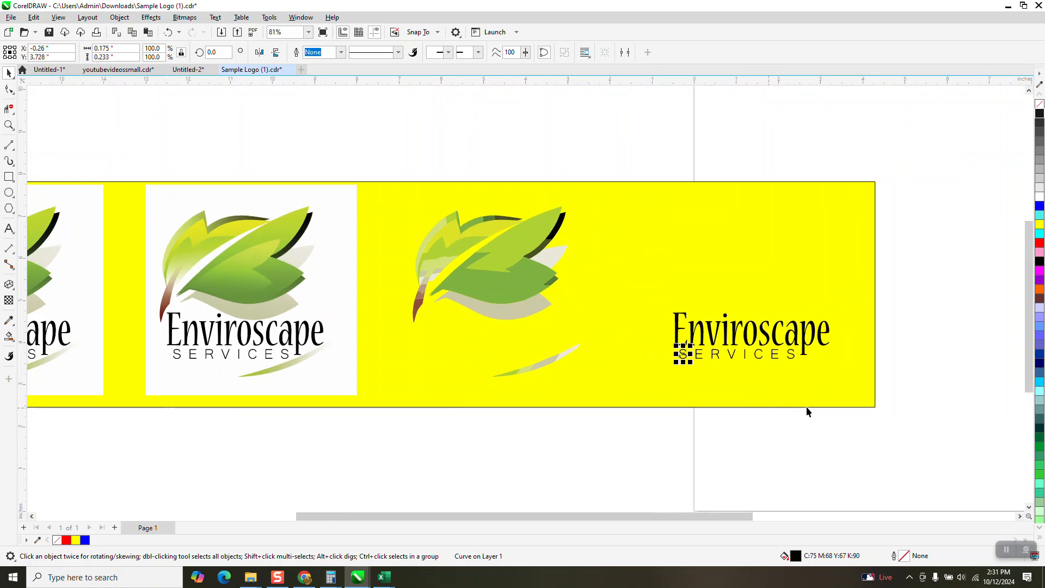
drag(936, 276, 660, 395)
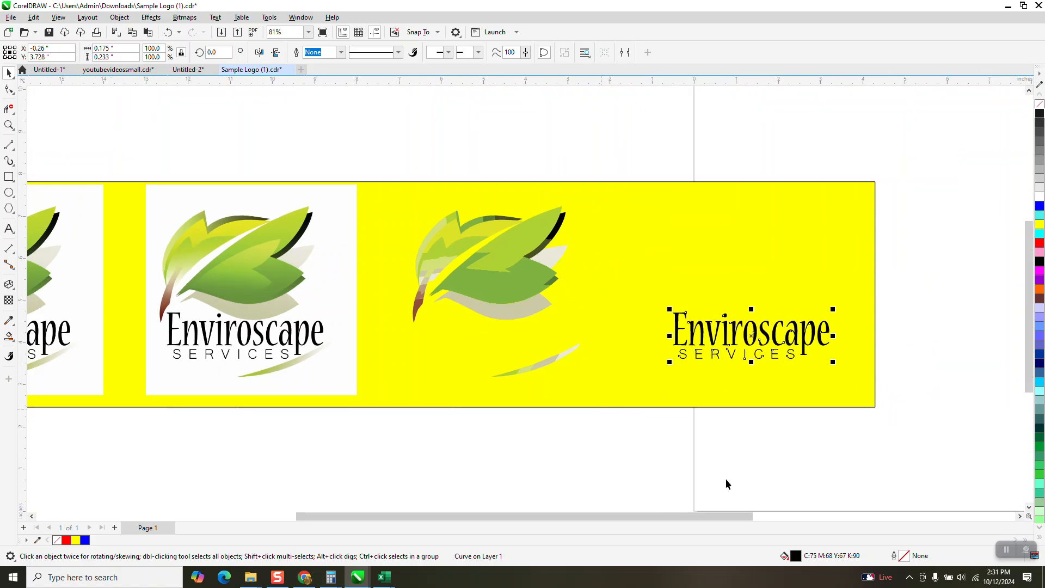
click(594, 439)
Try filling all pieces of the traced swoosh with white.
drag(594, 485, 467, 331)
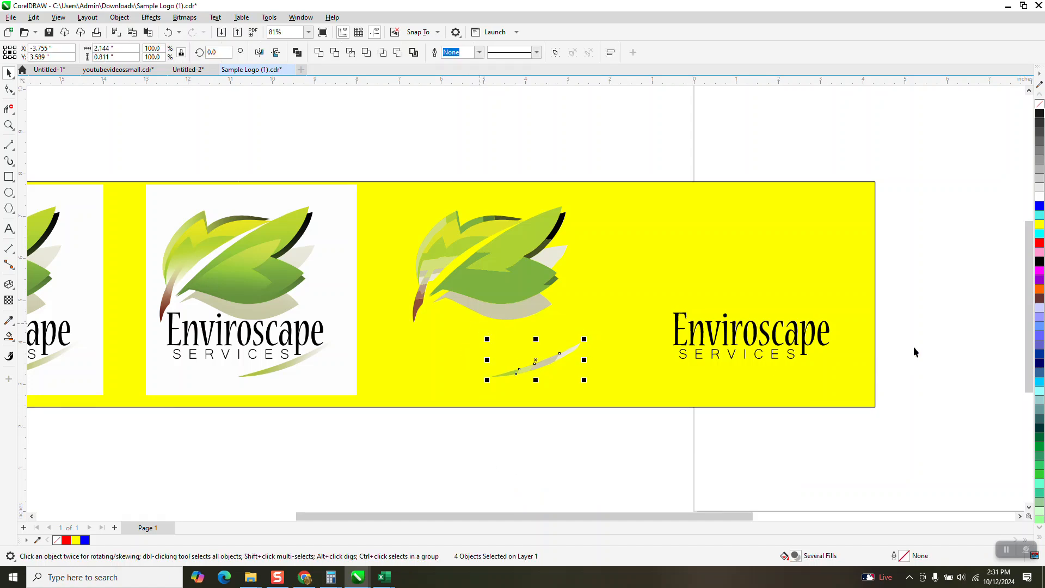
click(1040, 197)
click(1041, 197)
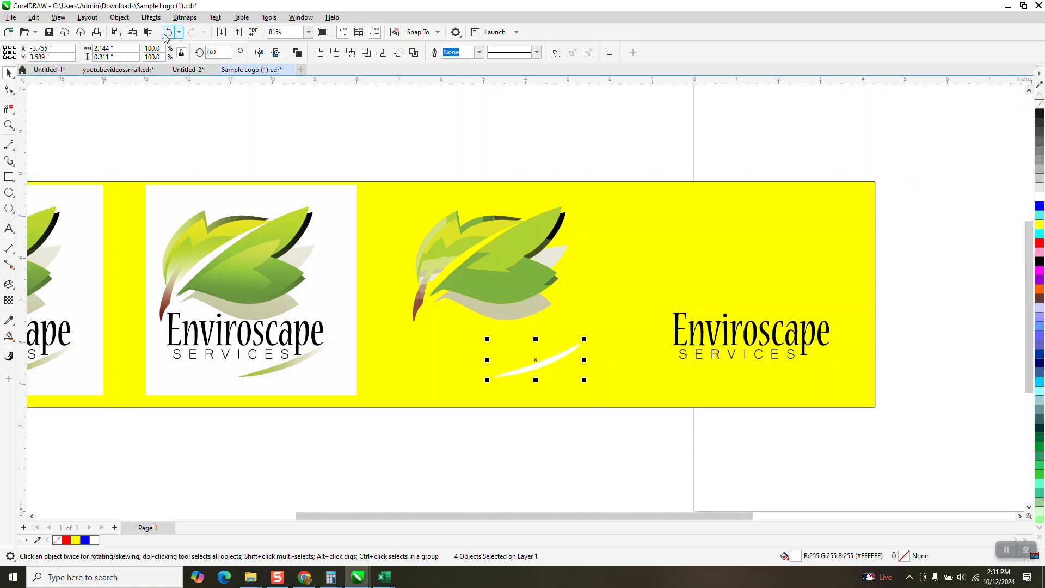
key(ctrl+z)
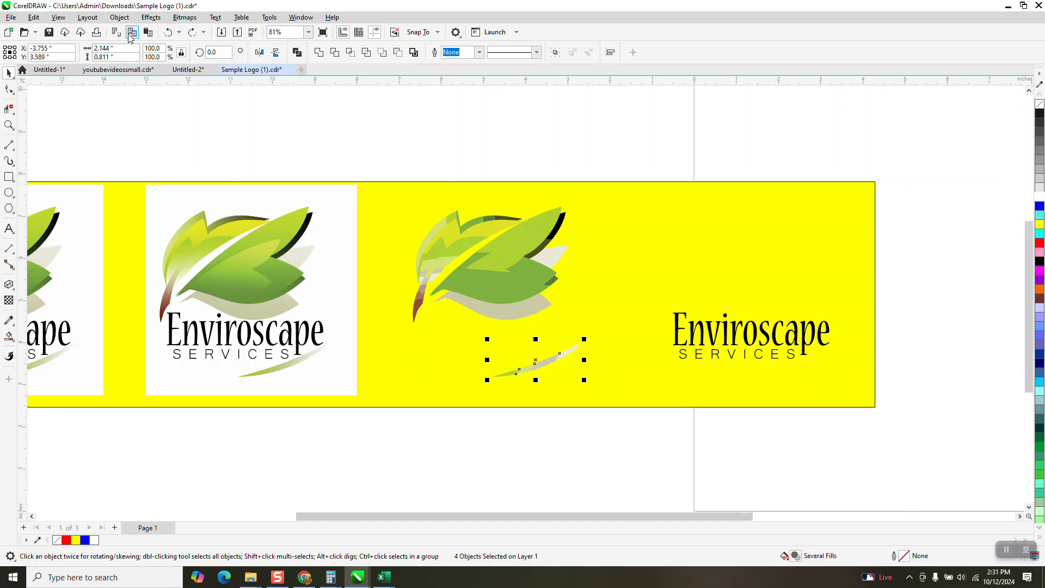
Group the four traced swoosh pieces and fill the group with blue.
click(119, 17)
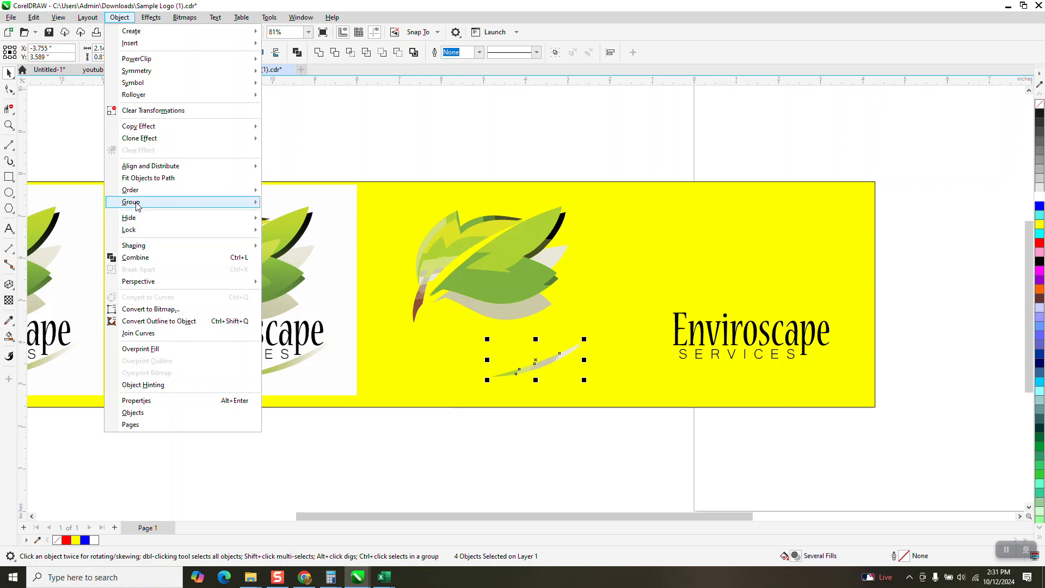
mouse_move(248, 200)
click(294, 203)
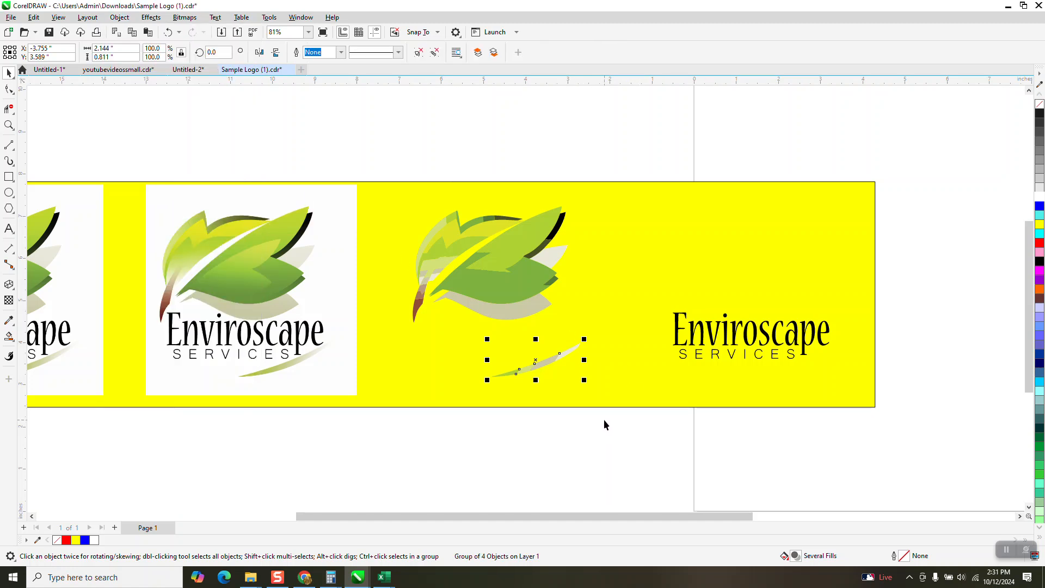
click(1040, 207)
Examine the leaf and swoosh colors of the second bitmap logo up close.
scroll(1040, 326, down, 5)
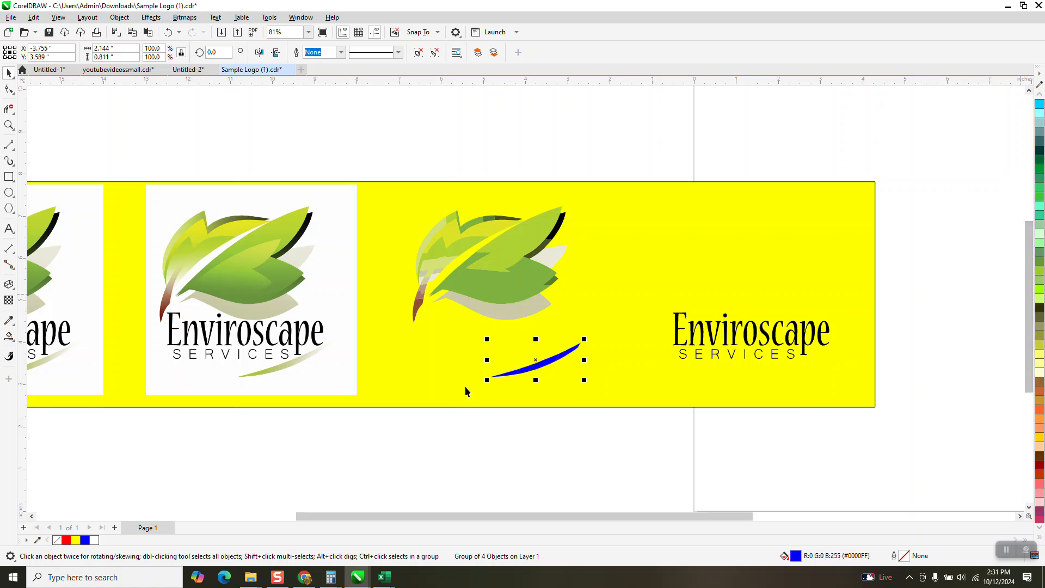
click(9, 125)
drag(148, 207, 352, 362)
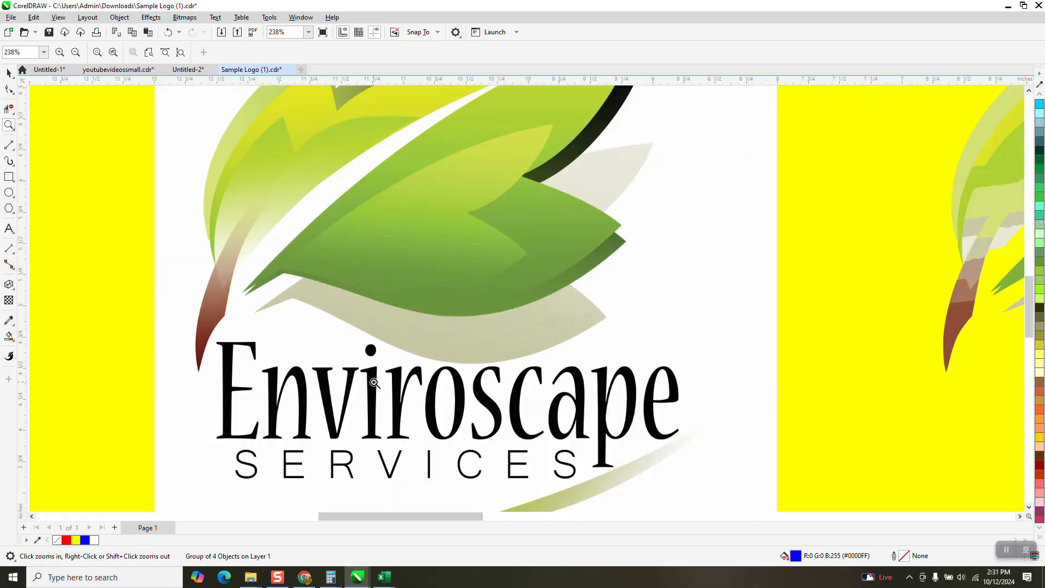
right_click(387, 362)
right_click(400, 341)
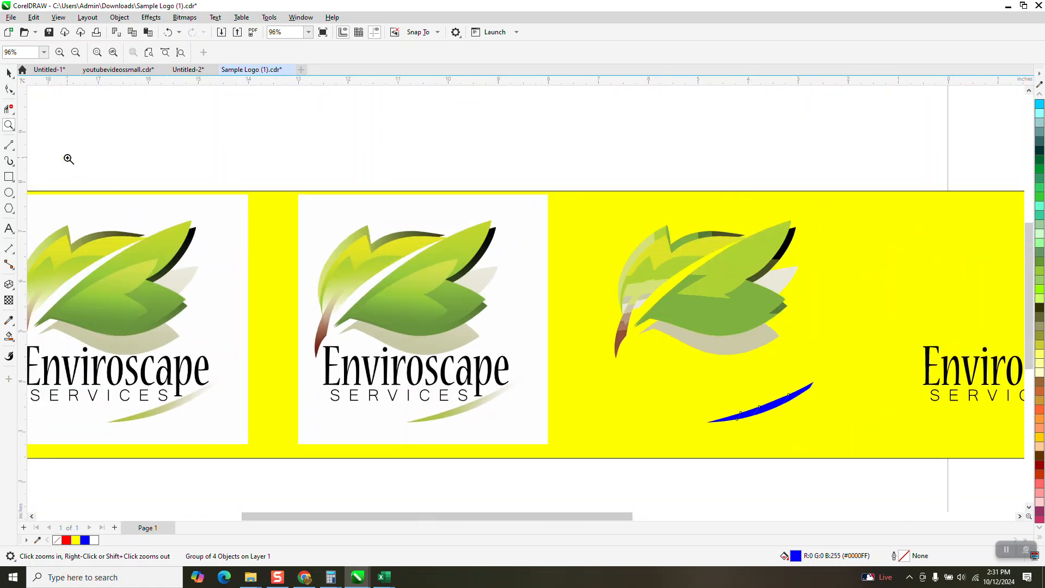
click(8, 72)
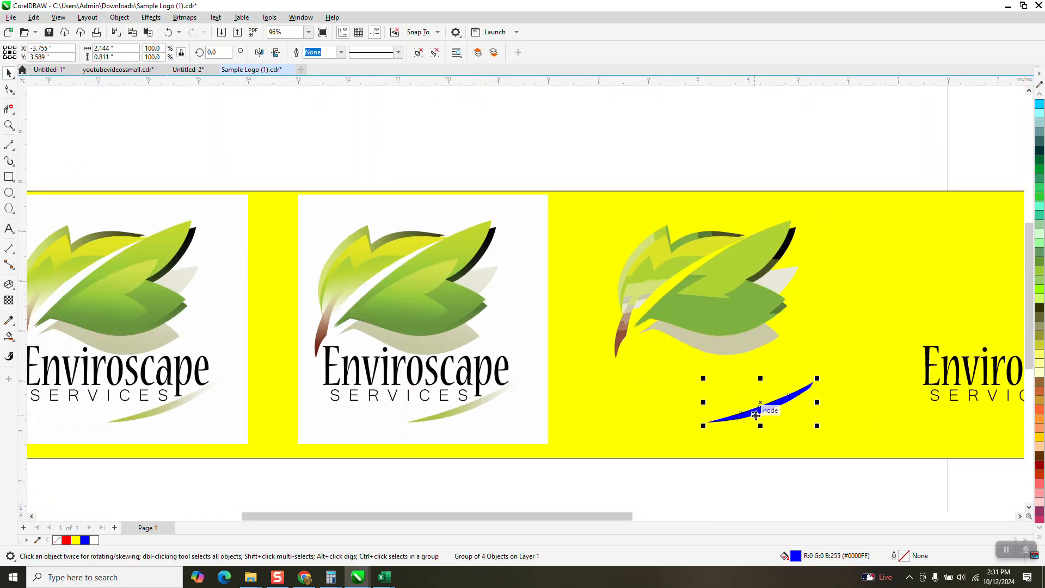
Move the blue swoosh group 6 inches left onto the second bitmap logo and intersect it with the bitmap.
key(Left)
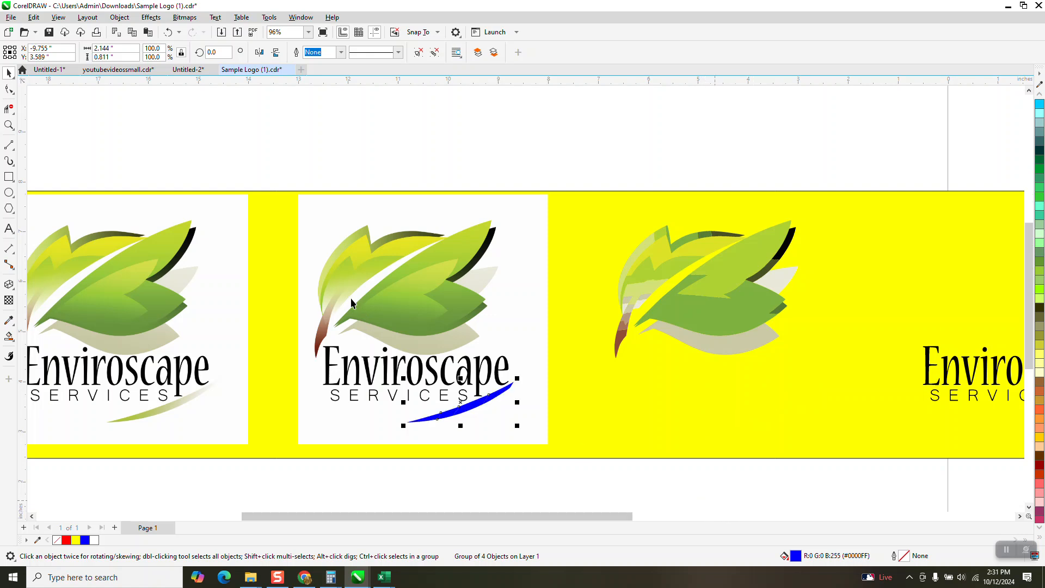
click(276, 167)
drag(280, 163, 583, 479)
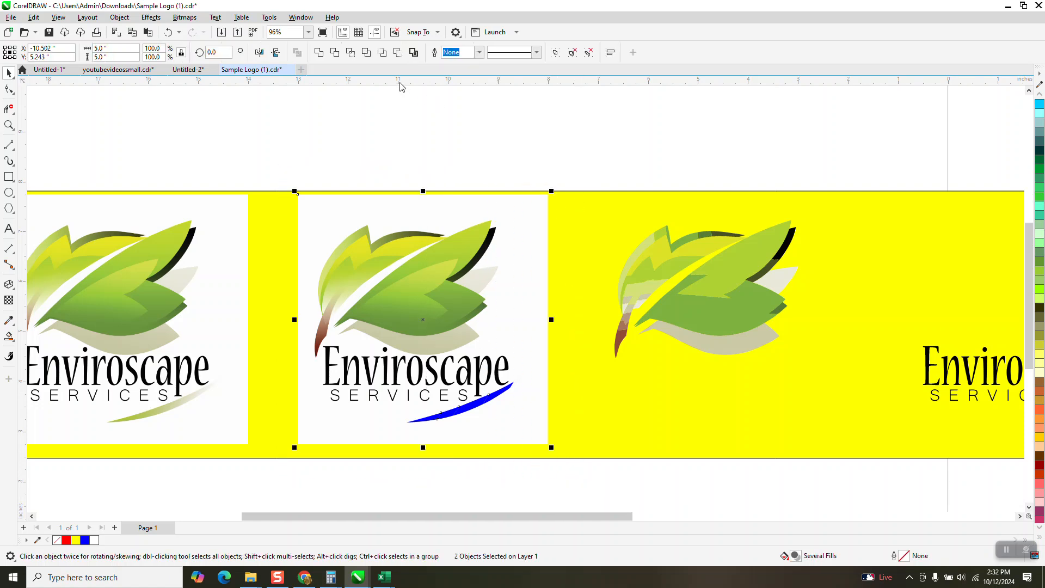
click(350, 53)
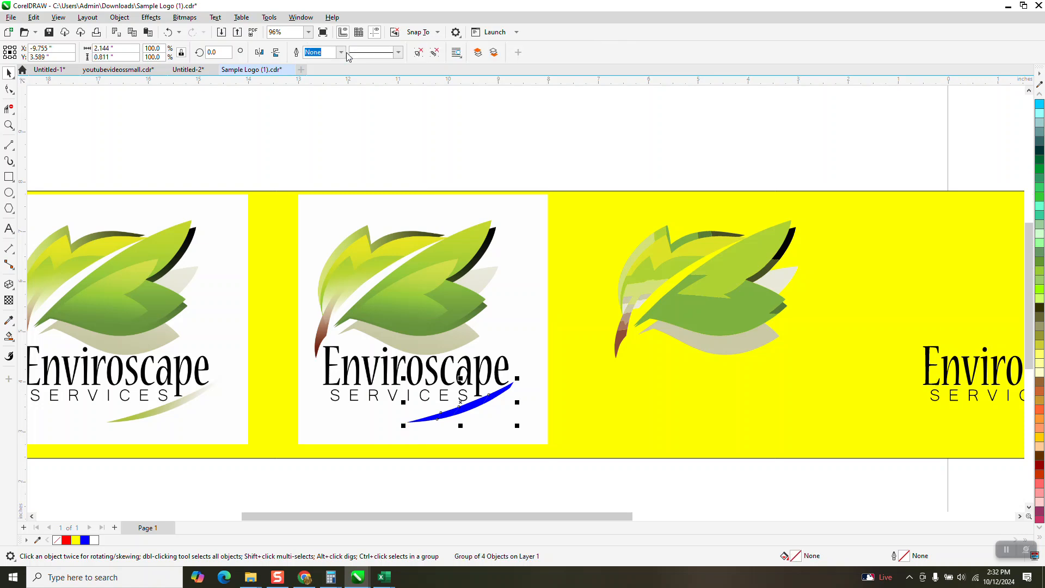
Move the swoosh piece cut from the bitmap 12 inches right, so it sits beneath the separated Enviroscape Services lettering.
scroll(134, 91, down, 1)
key(ctrl+d)
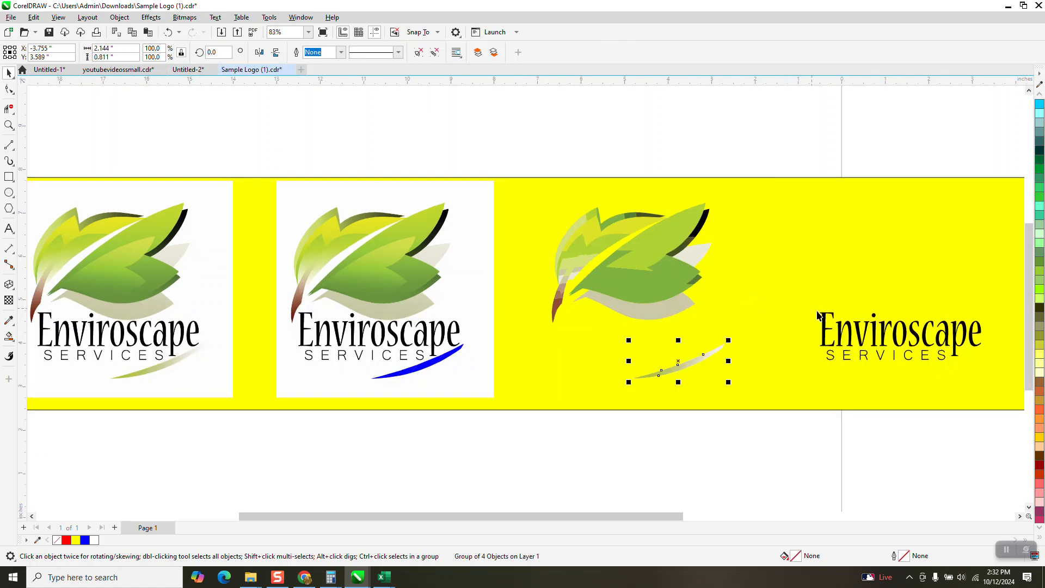
key(shift+Right)
key(shift+Right)
key(shift+Right)
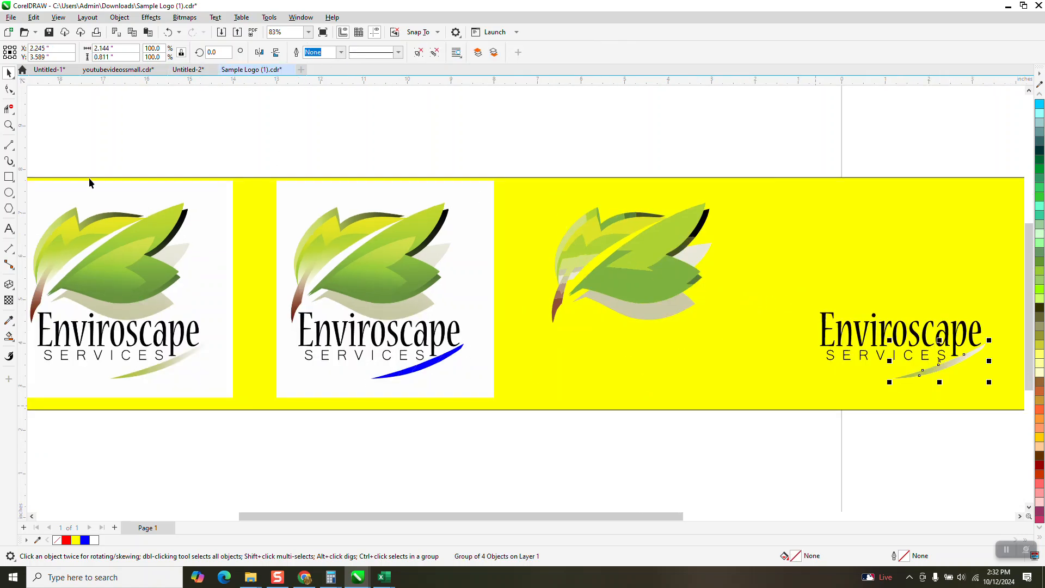
click(8, 145)
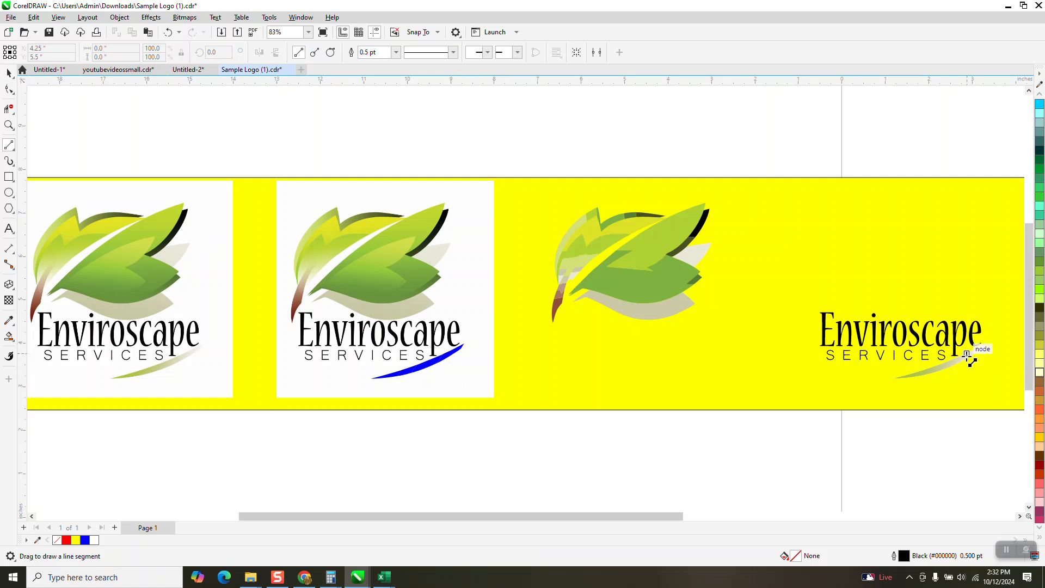
click(9, 125)
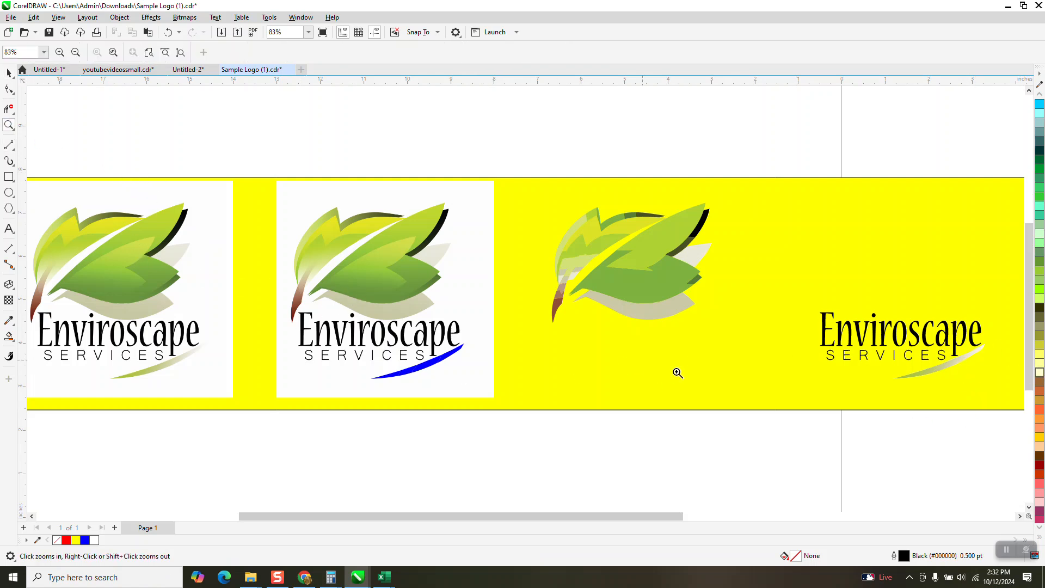
drag(1005, 433, 808, 339)
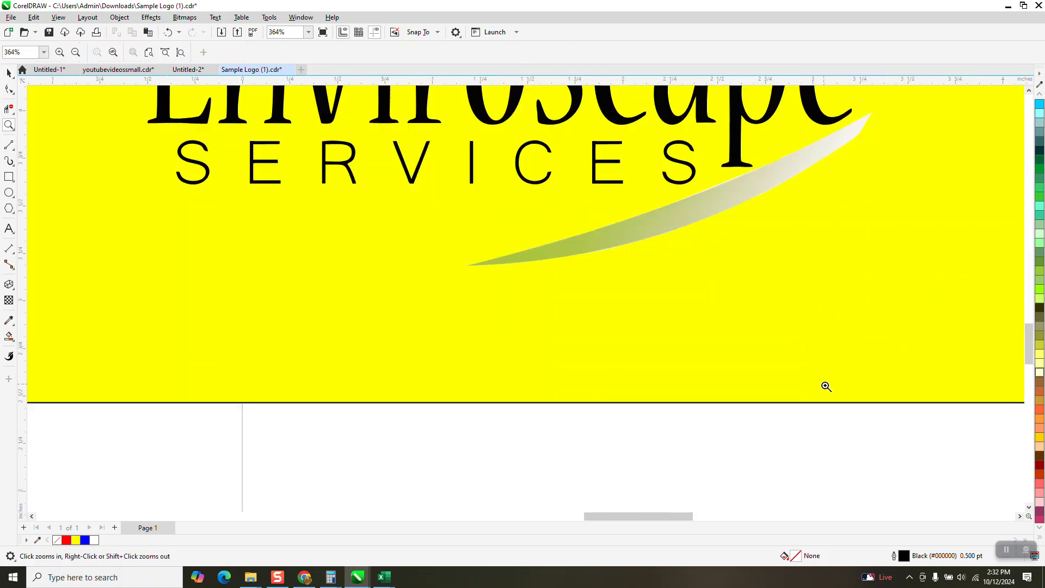
scroll(876, 428, down, 3)
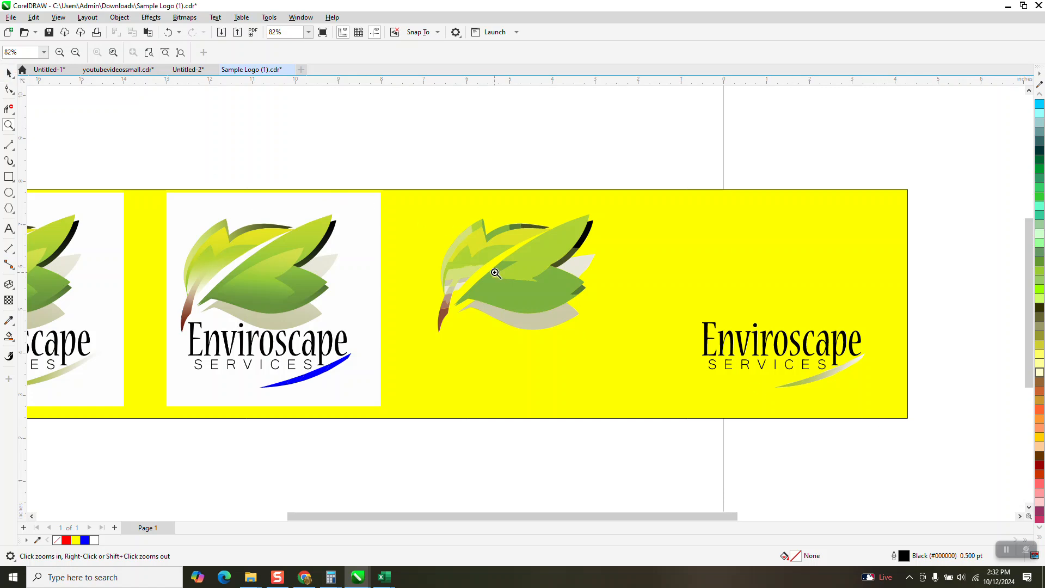
Group the 23 traced leaf pieces and fill the group with blue.
click(9, 73)
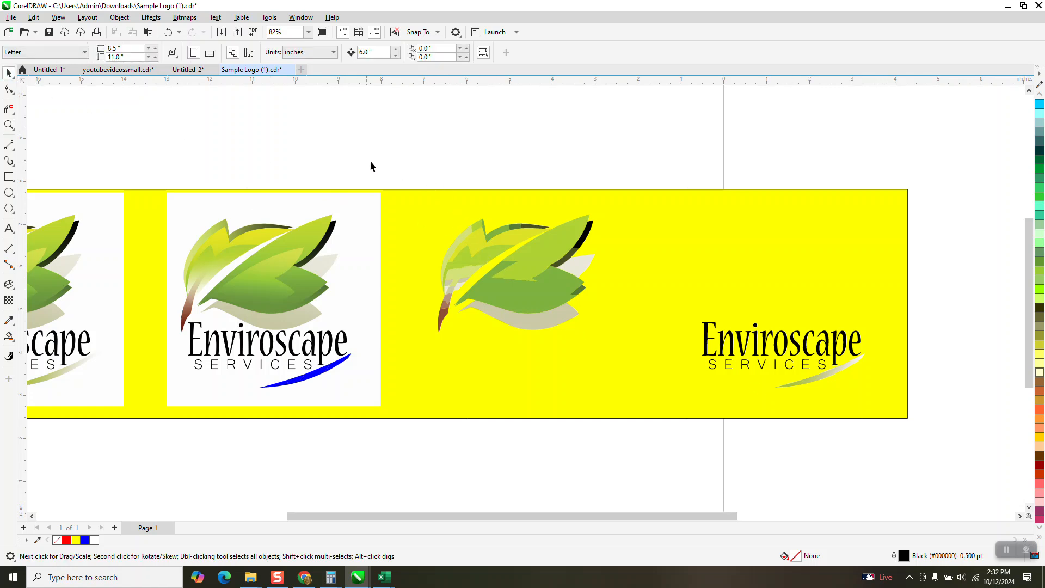
drag(603, 334, 610, 342)
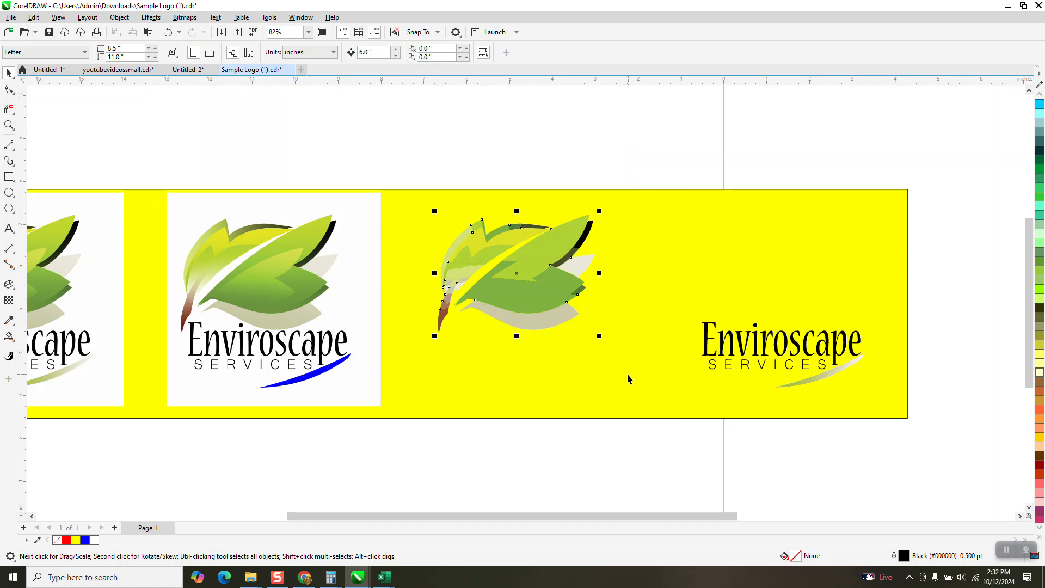
click(121, 18)
mouse_move(228, 202)
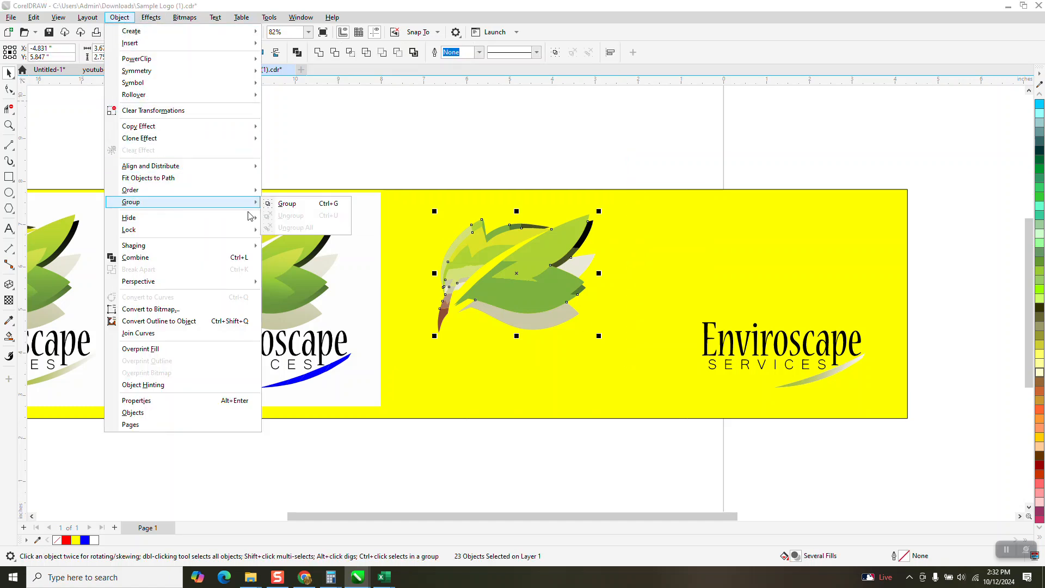
click(286, 203)
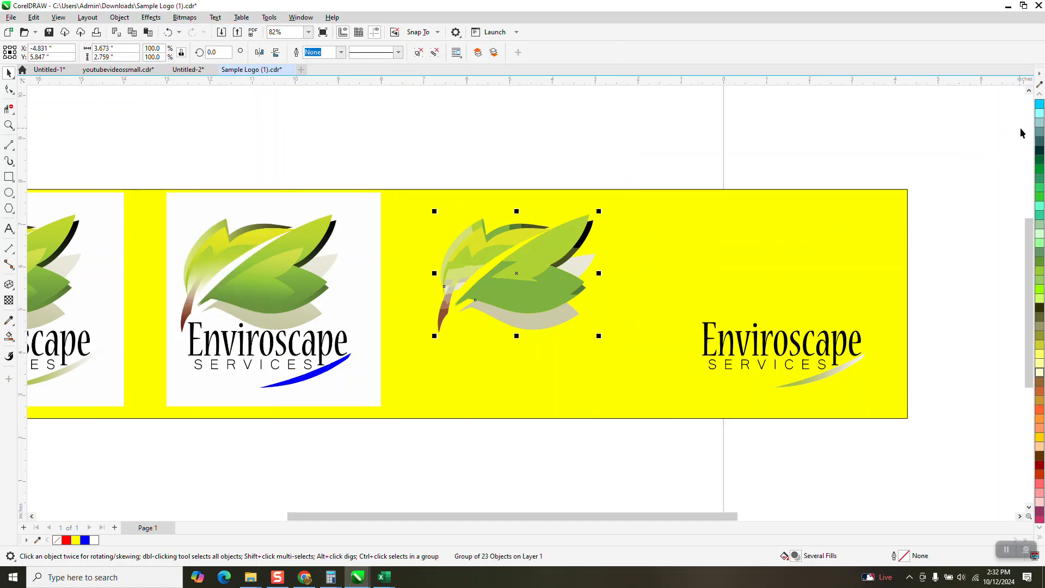
click(1040, 95)
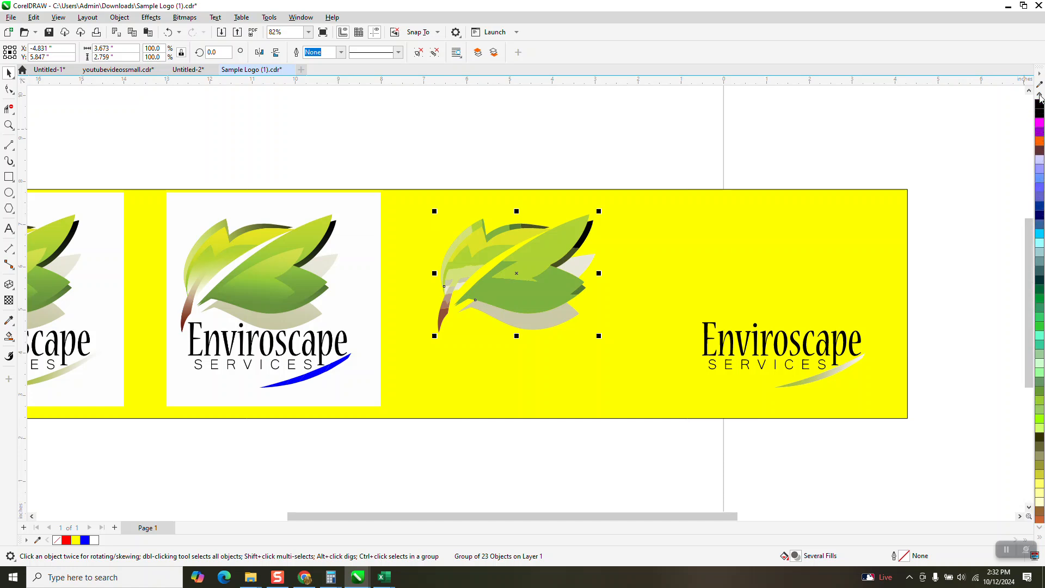
click(1040, 97)
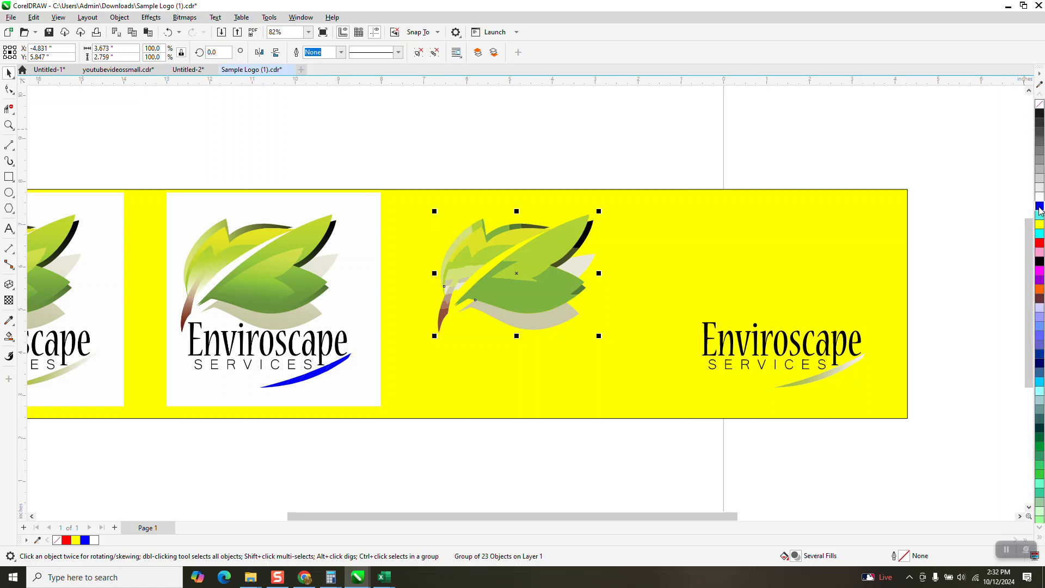
click(1040, 205)
scroll(1040, 251, down, 3)
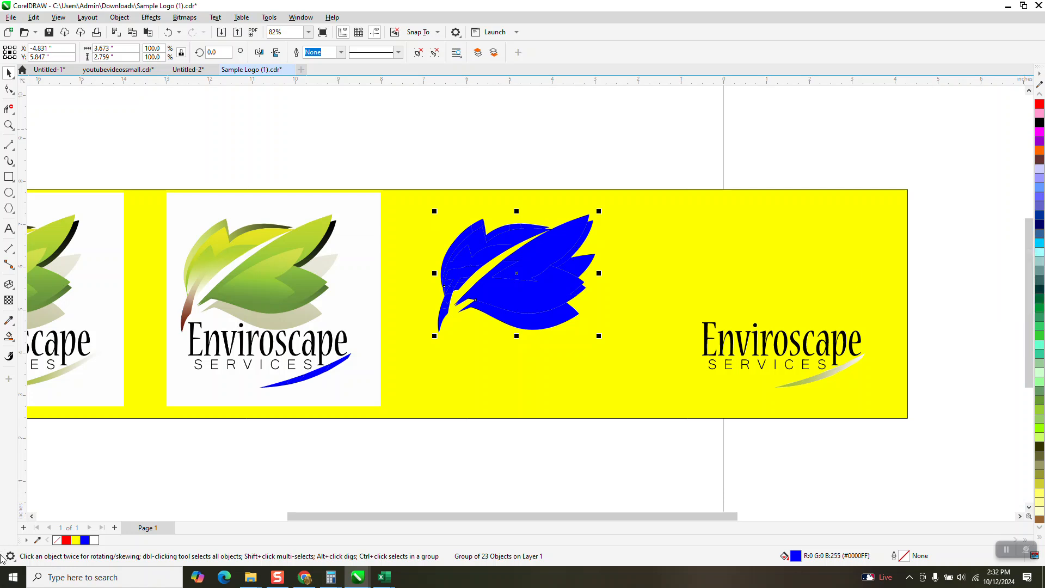
Move the blue swoosh off the second bitmap logo, 6 inches right and 6 inches up, clear of the yellow background.
drag(373, 466, 234, 341)
key(Right)
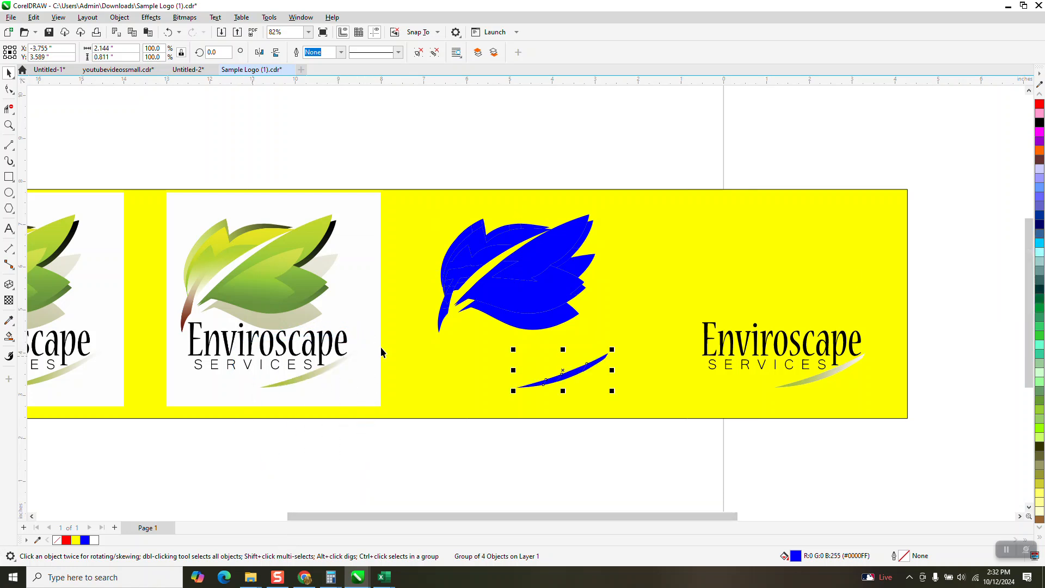
key(Up)
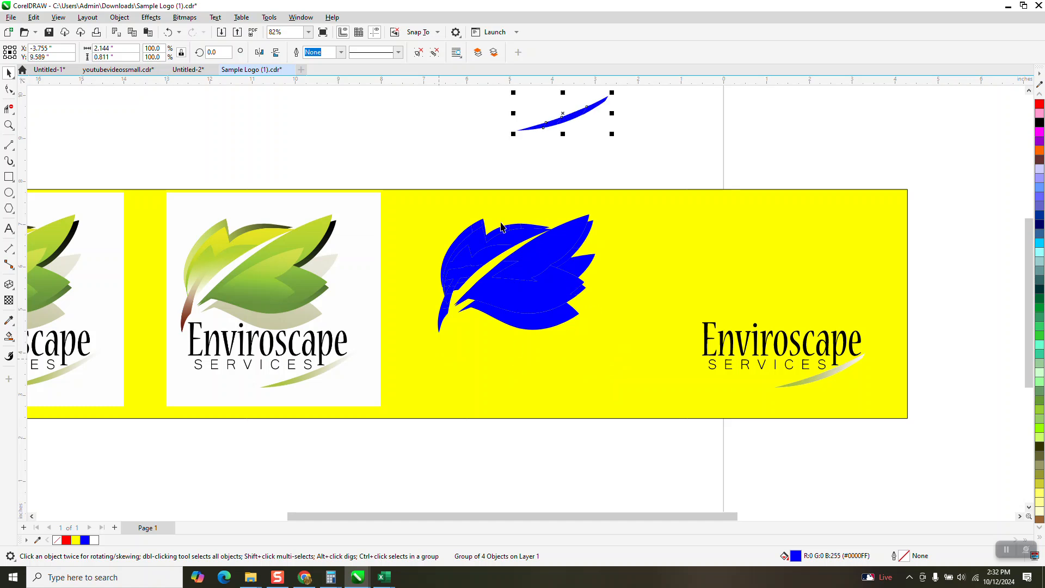
click(423, 161)
Move the blue leaf group 6 inches left onto the second bitmap logo and intersect it with the bitmap.
click(536, 308)
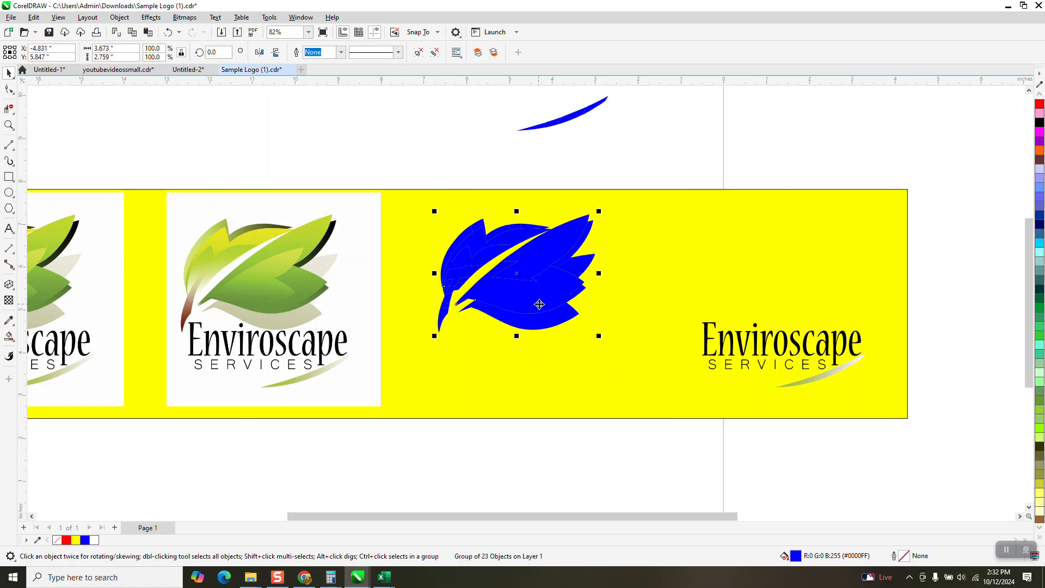
key(Left)
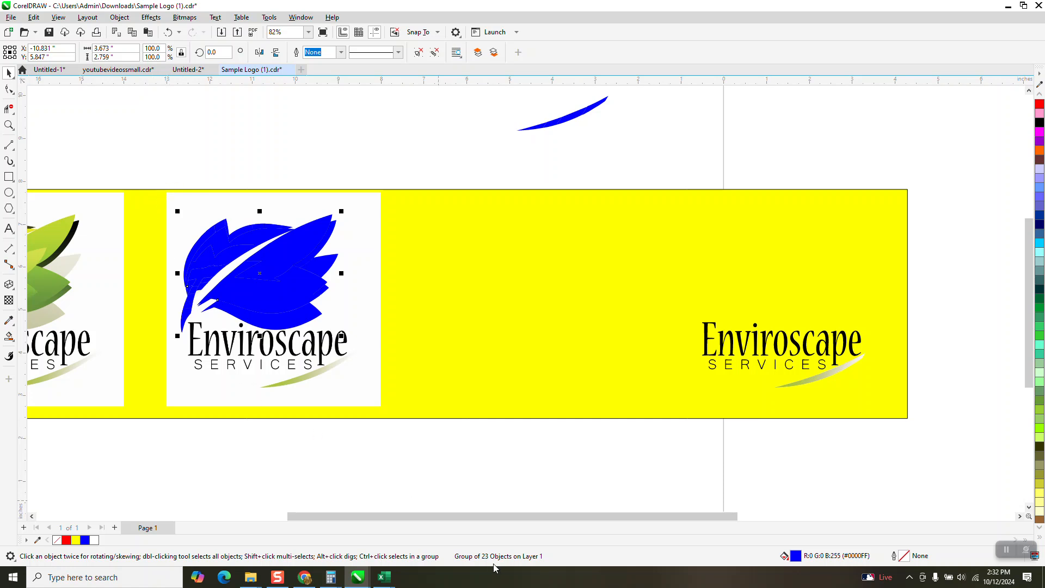
drag(149, 170, 430, 445)
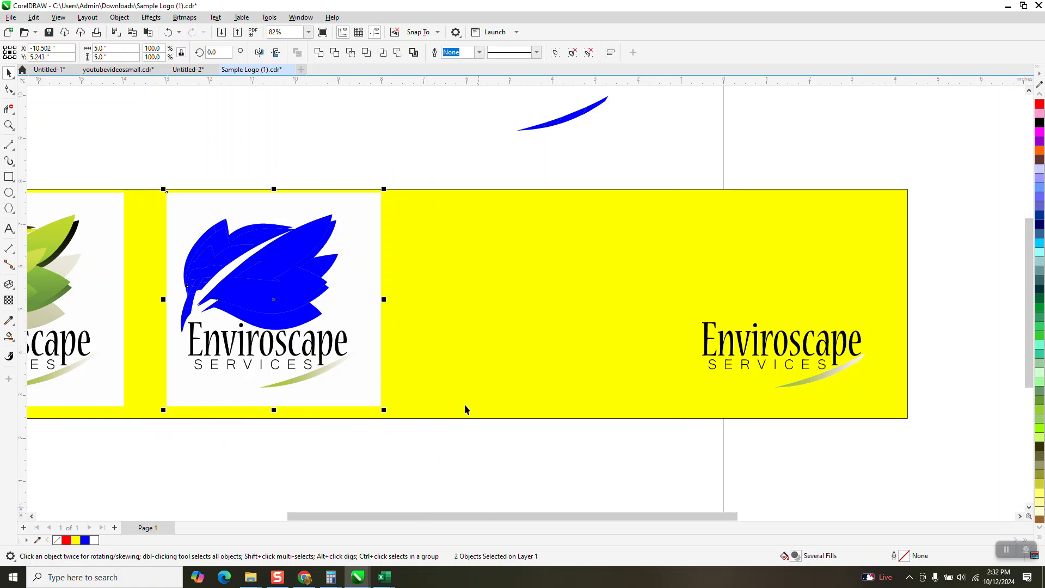
click(350, 53)
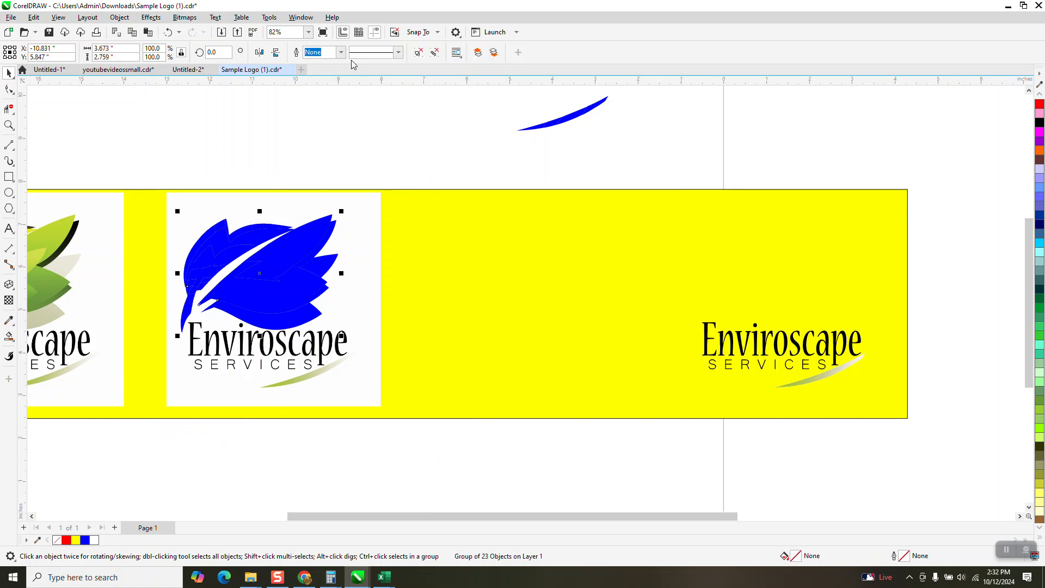
Move the leaf artwork cut from the bitmap 12 inches right, so it sits above the separated Enviroscape lettering.
key(Right)
key(Right)
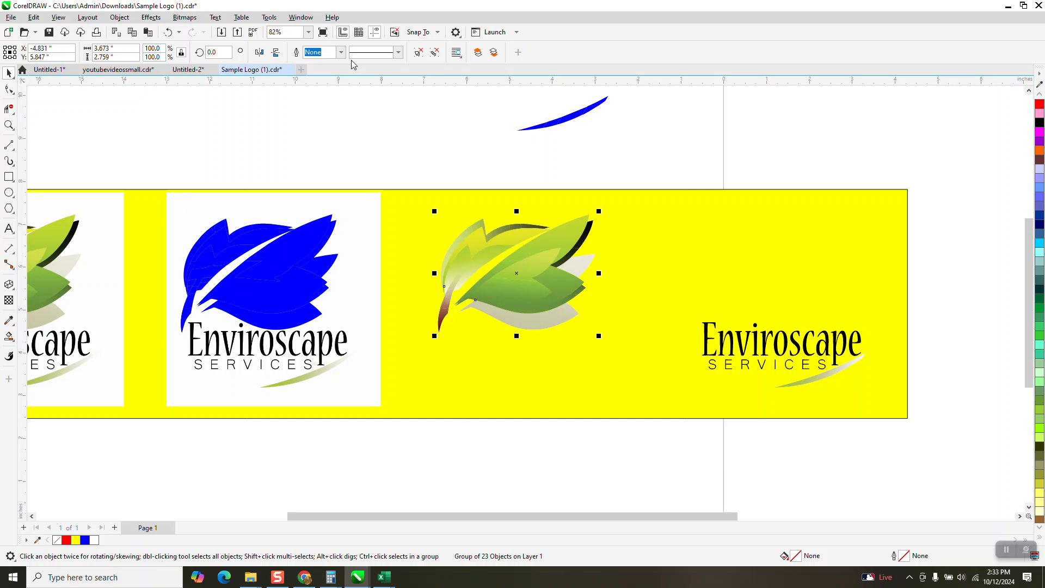
click(583, 432)
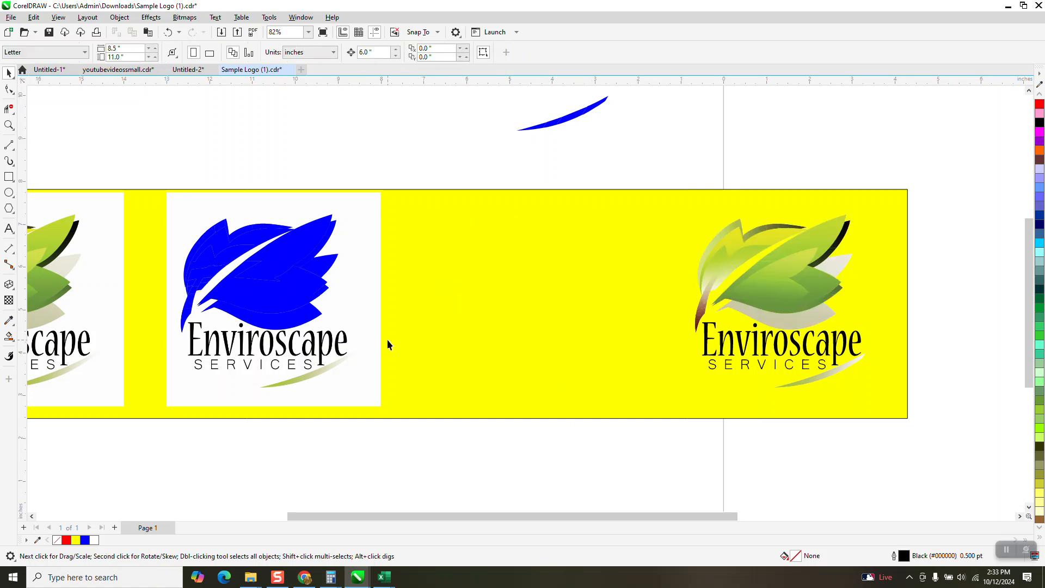
Examine the reassembled logo's leaf tips, stem and pale shadow edges up close against the yellow background.
click(9, 125)
drag(680, 204, 870, 414)
drag(533, 229, 675, 310)
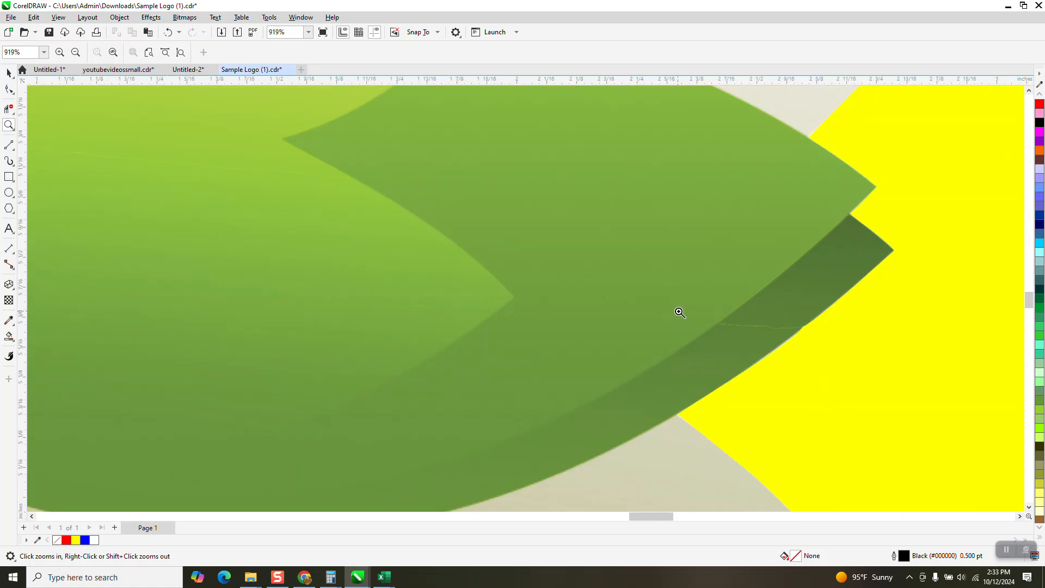
scroll(648, 251, down, 4)
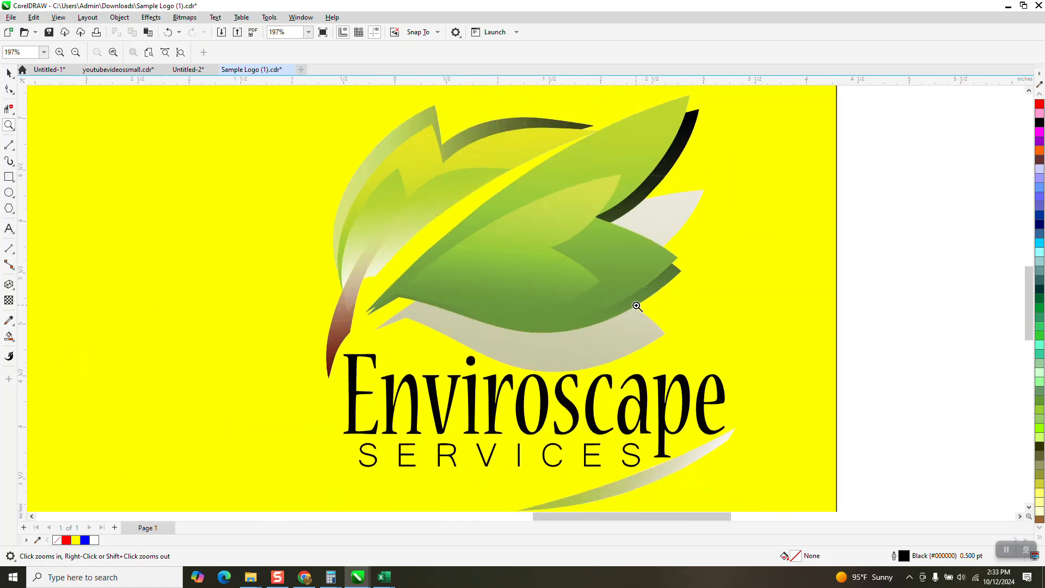
drag(314, 233, 430, 335)
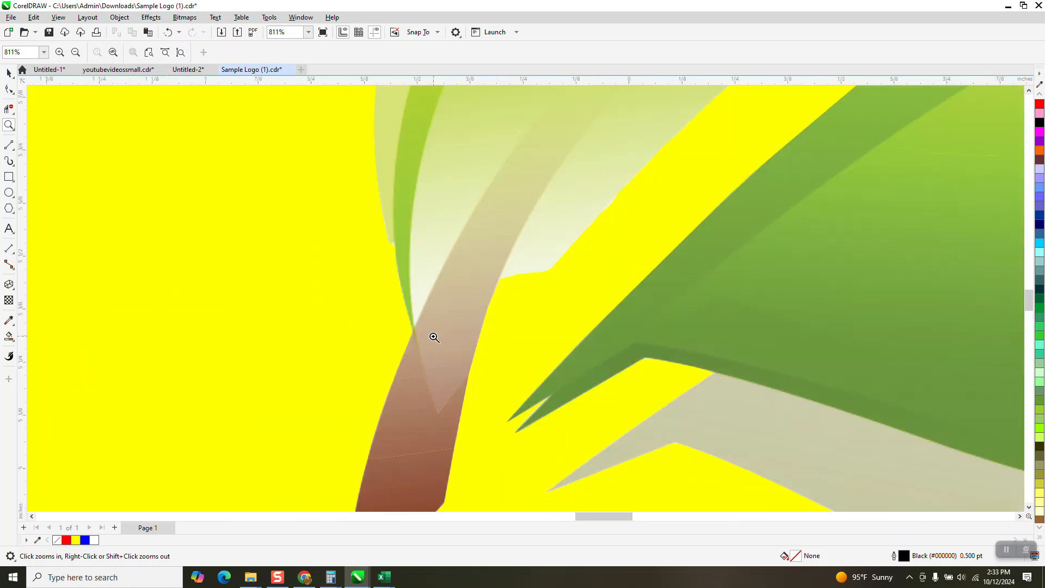
drag(477, 384, 623, 466)
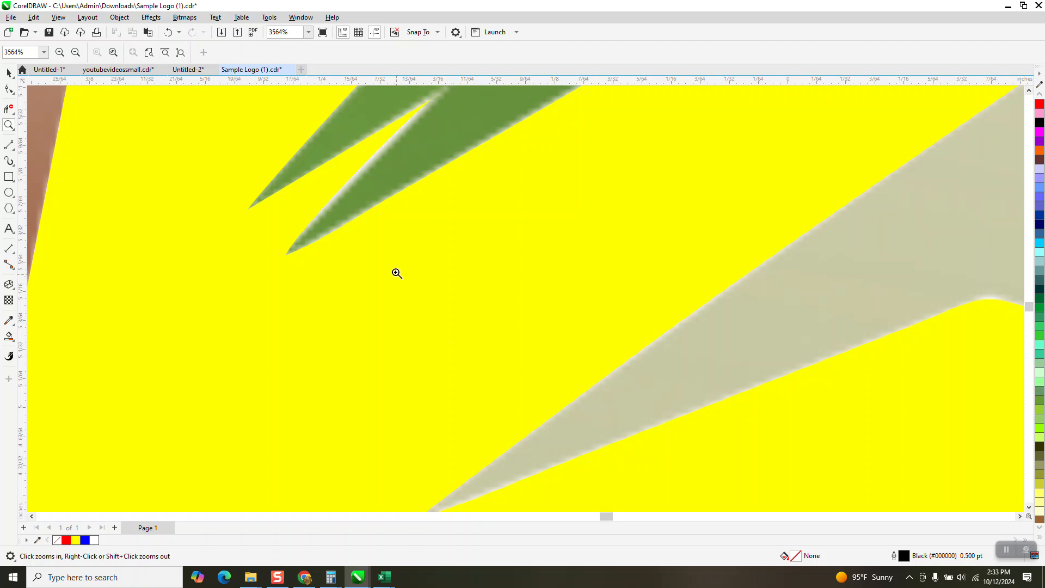
scroll(364, 270, down, 2)
scroll(364, 270, down, 5)
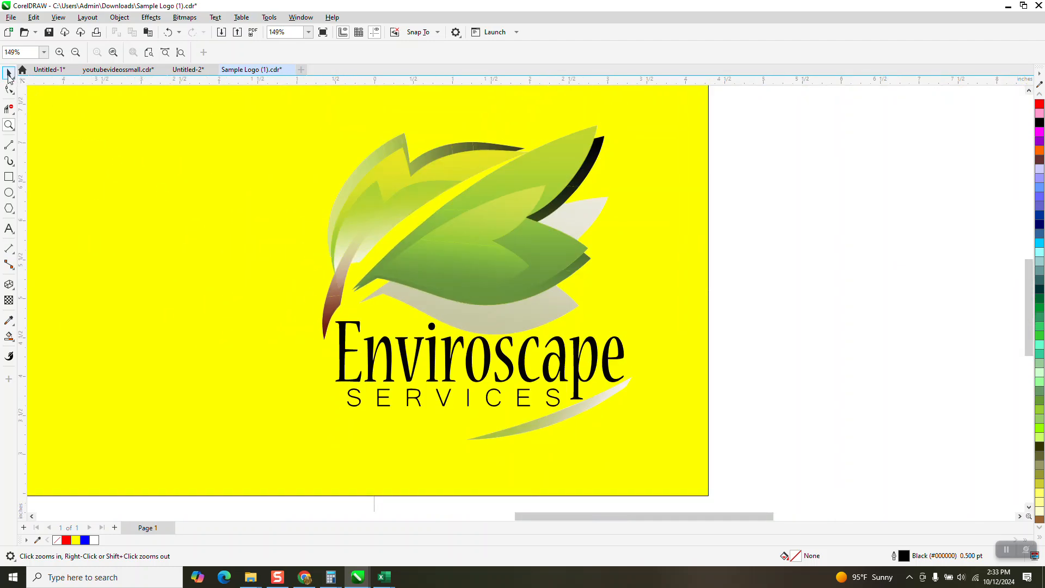
Ungroup the cut-out leaf artwork of the reassembled logo into separate bitmap pieces.
click(9, 73)
click(583, 209)
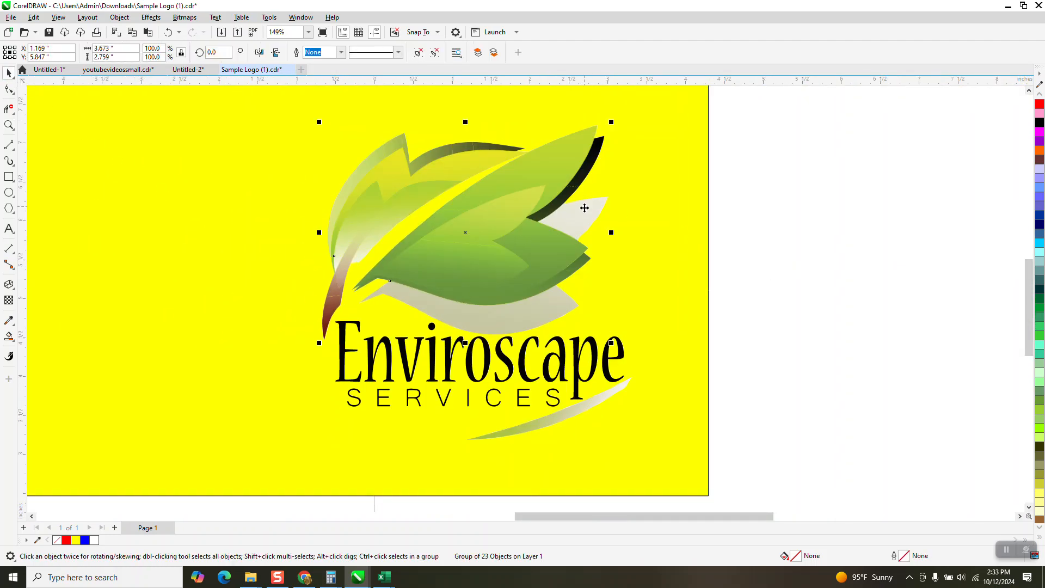
click(119, 17)
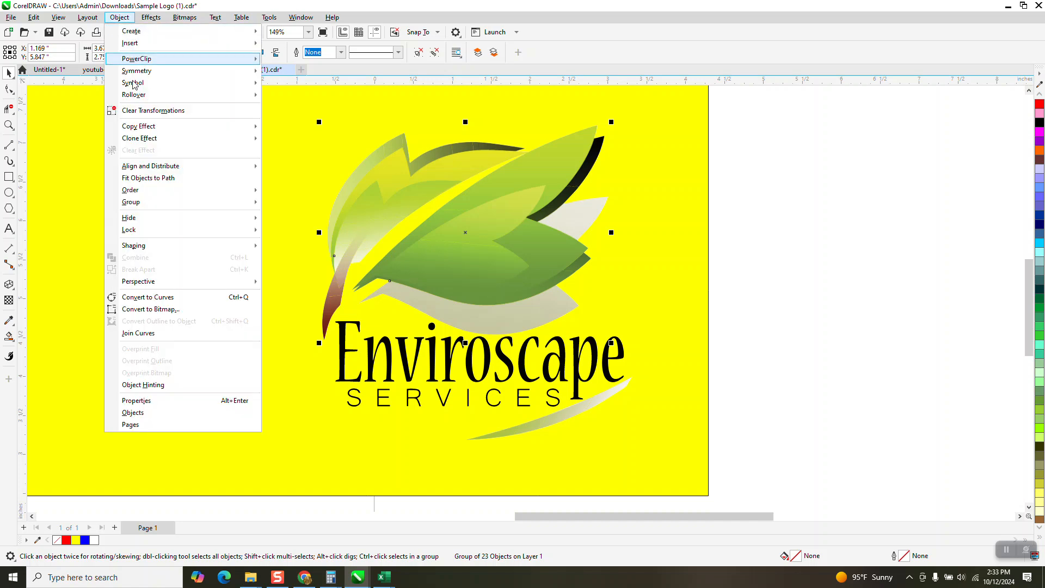
mouse_move(138, 205)
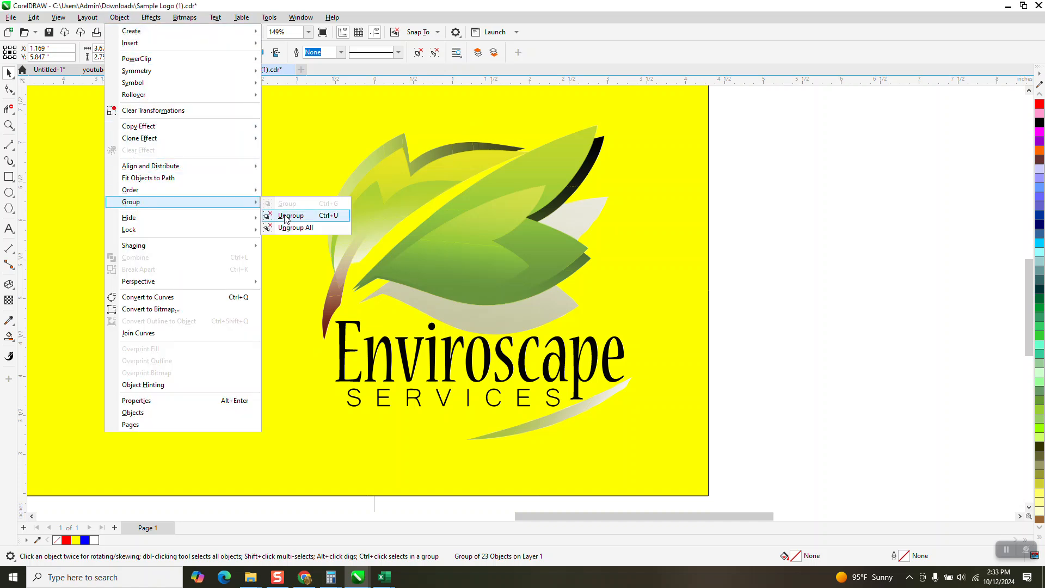
click(291, 215)
click(730, 242)
Try moving the pale leaf piece beside the black edge out to the right, and undo the move.
click(589, 219)
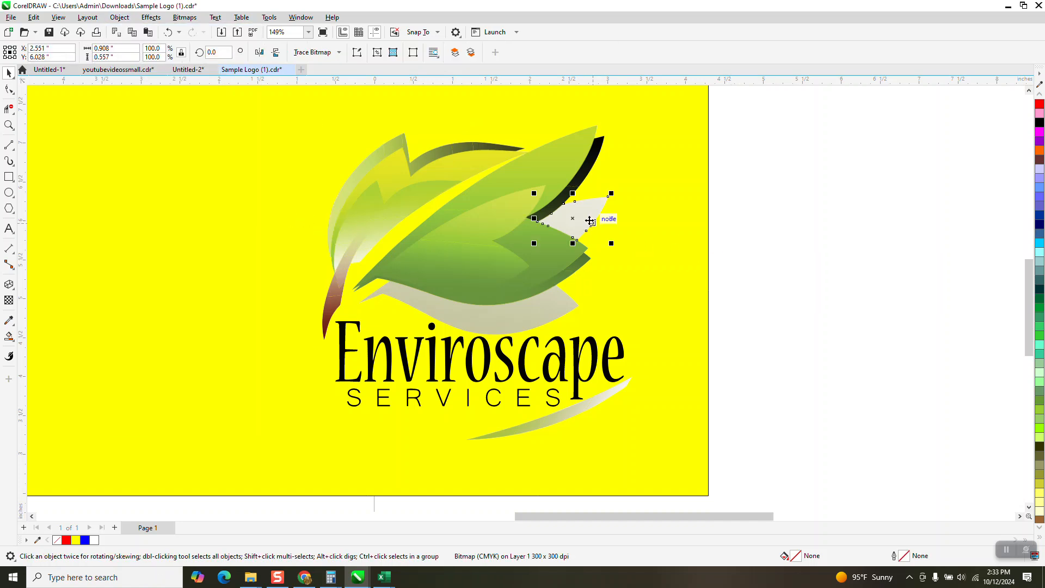
drag(589, 220, 700, 220)
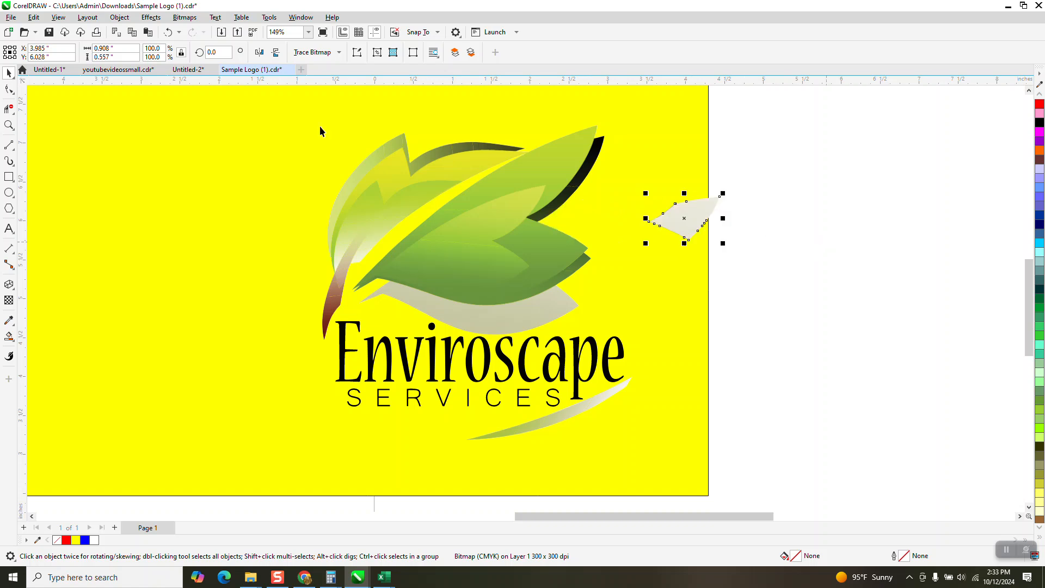
click(168, 32)
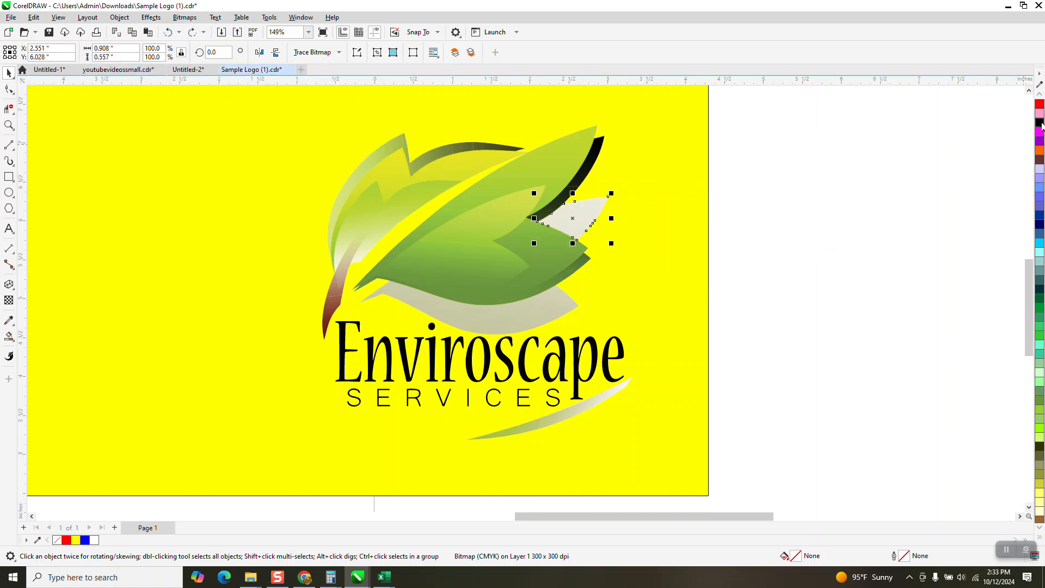
Try to darken the pale leaf bitmap piece with the palette's 90% Black, and undo its move.
click(1040, 94)
click(1040, 94)
click(1039, 95)
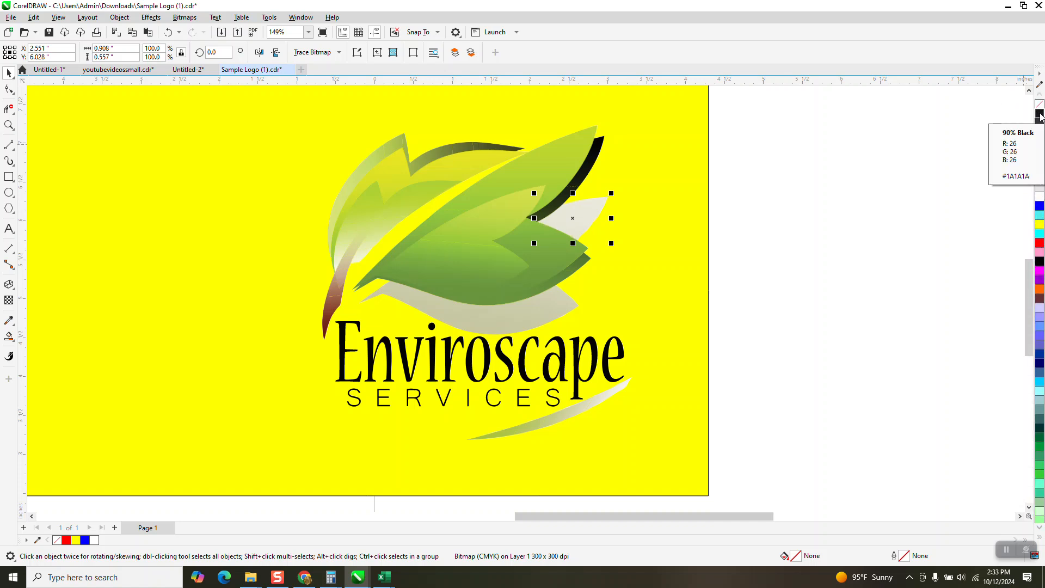
click(1040, 117)
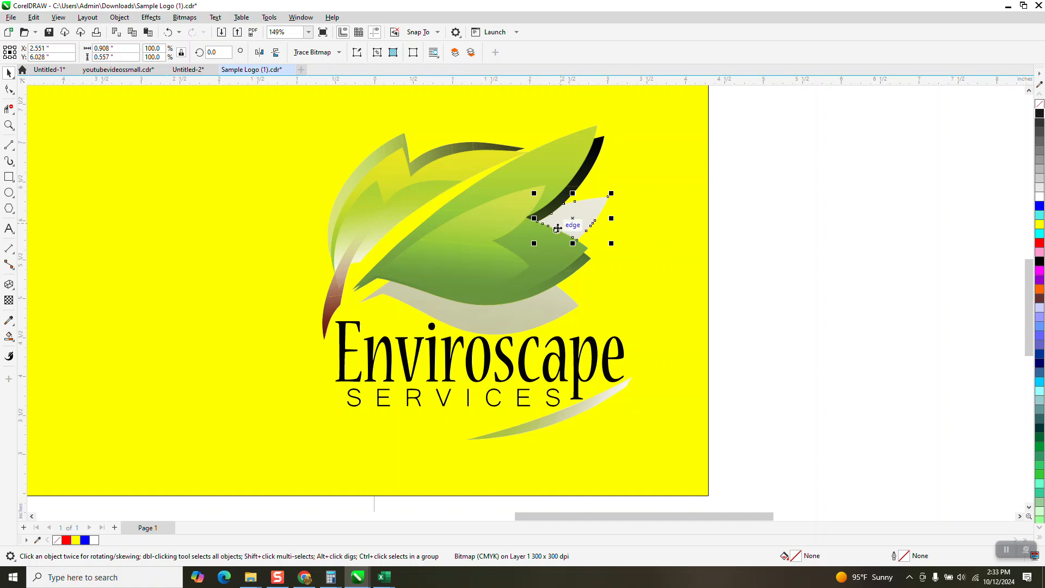
key(Right)
key(ctrl+z)
Trace the pale leaf bitmap piece as a vector curve using the Clipart outline trace with its default settings.
click(339, 54)
mouse_move(335, 90)
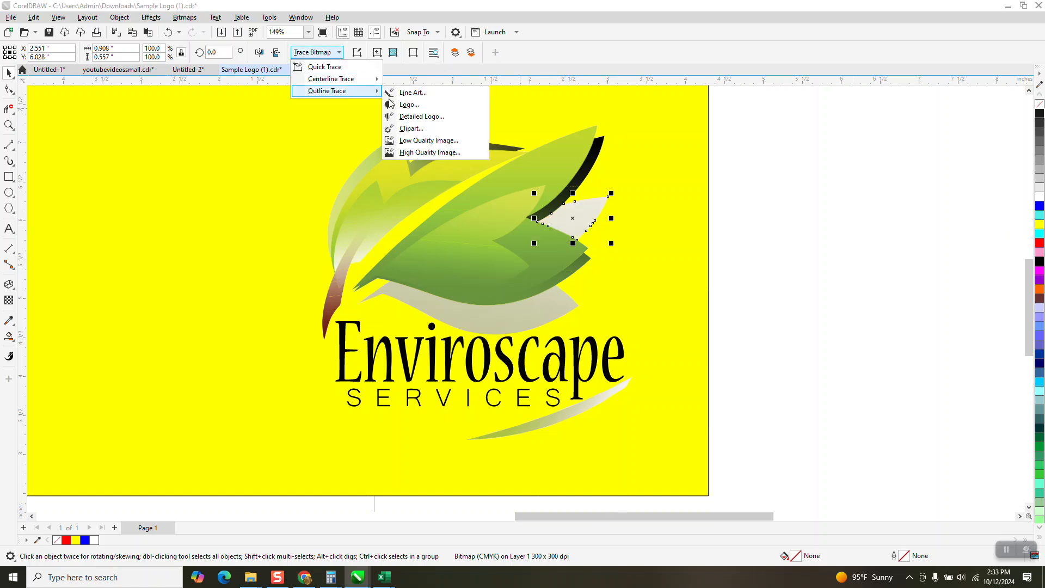
click(414, 130)
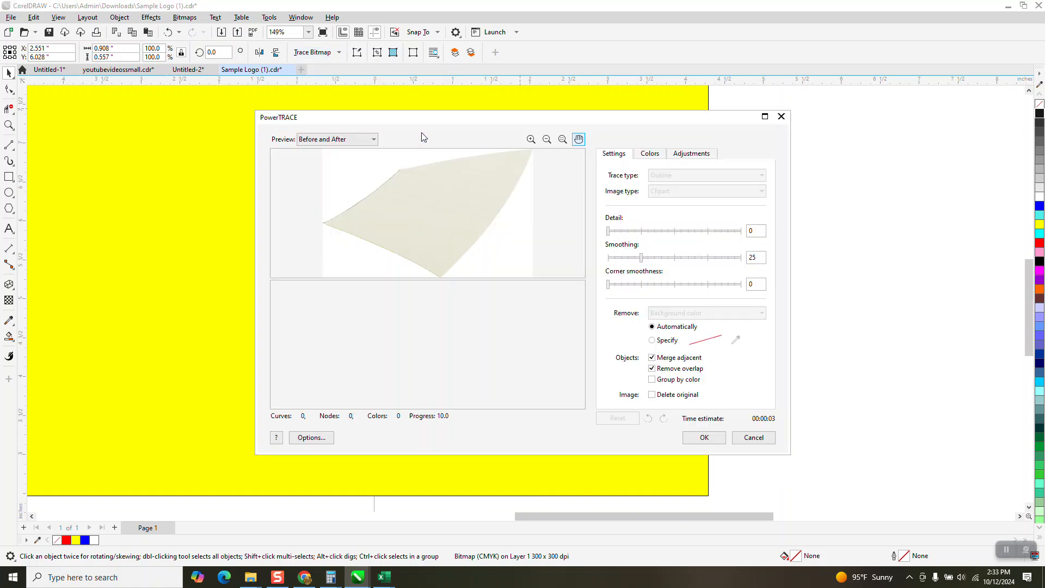
click(704, 438)
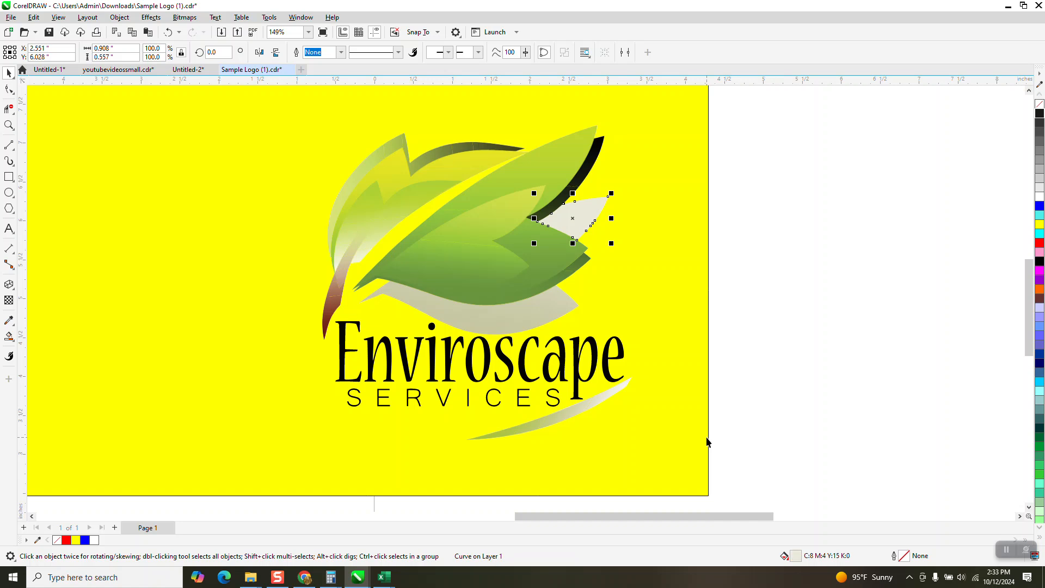
Move the pale leaf bitmap 6 inches up off the logo, keeping the traced curve in its place beside the black edge.
key(shift+Right)
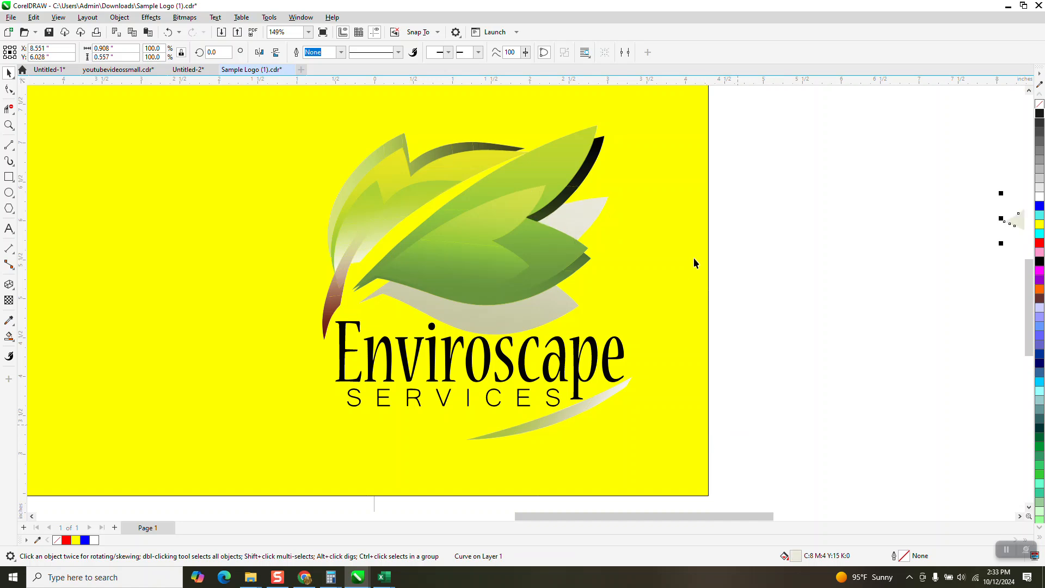
click(572, 207)
scroll(569, 311, down, 2)
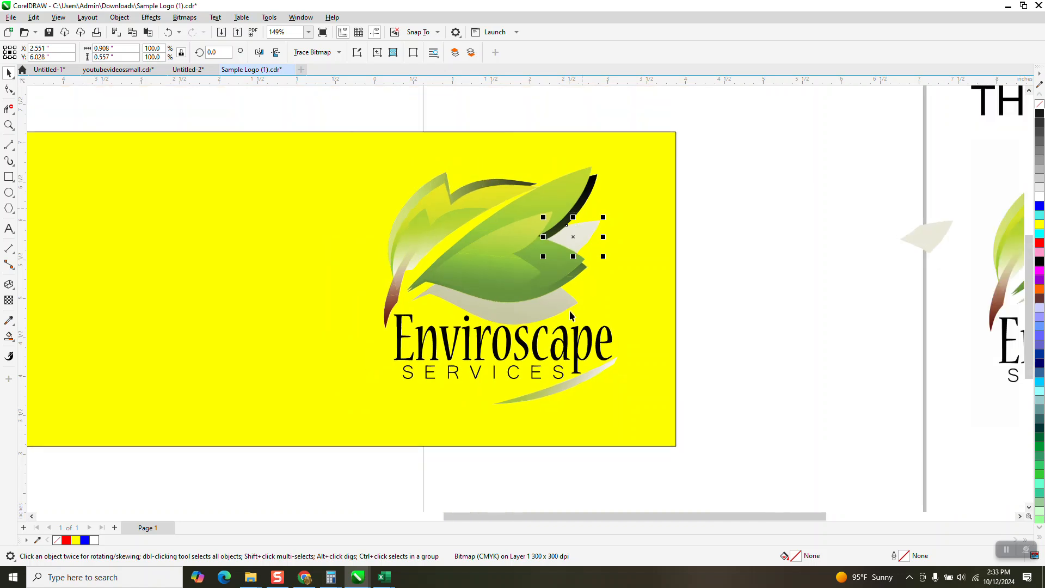
key(shift+Up)
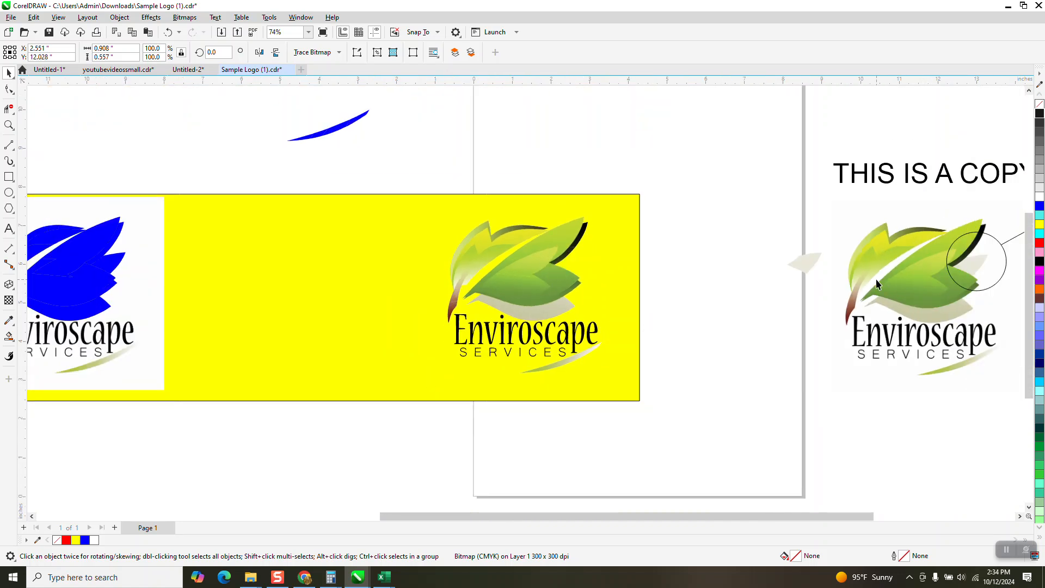
click(808, 260)
key(shift+Left)
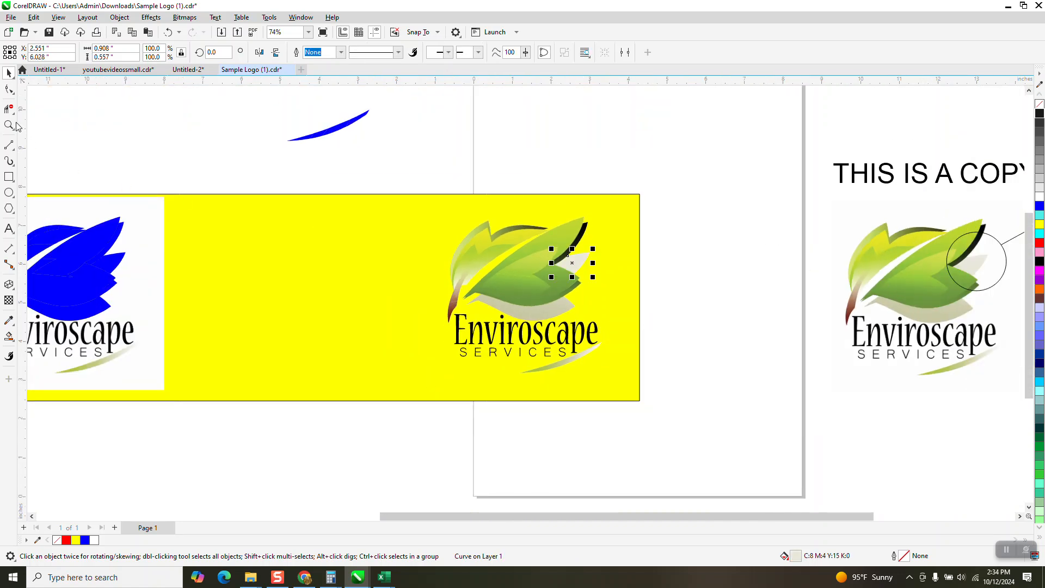
Tint the traced leaf's fill with 90% Black, cyan and blue to a blue-grey of C:38 M:18 Y:19 K:10.
click(9, 125)
drag(595, 227, 674, 327)
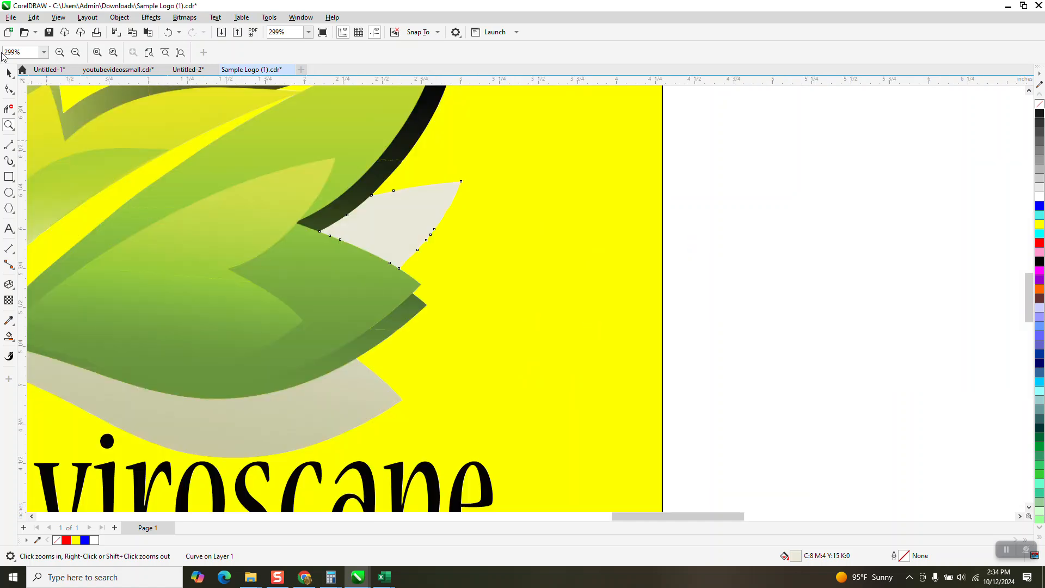
click(9, 72)
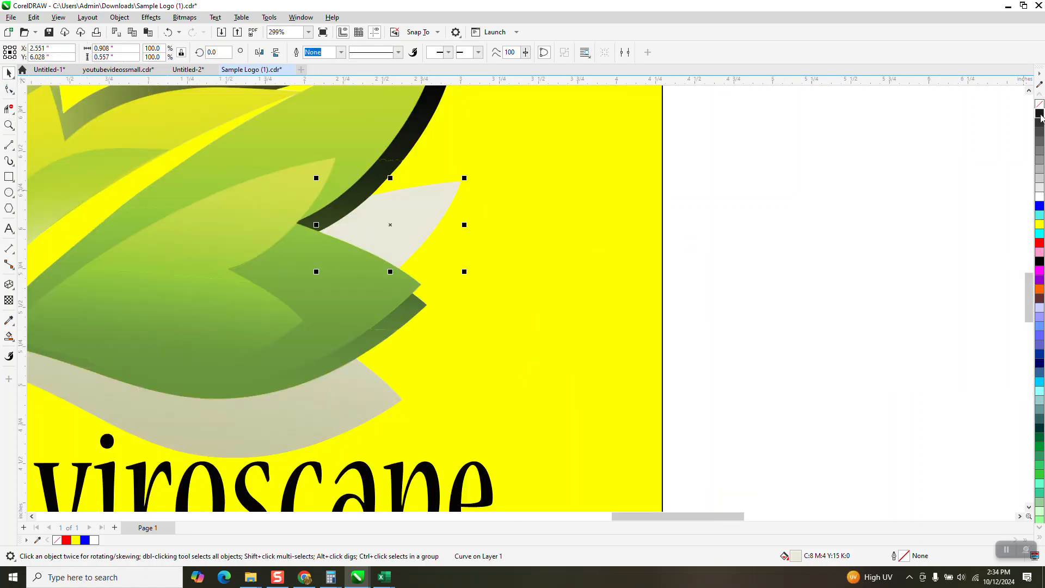
ctrl+click(1040, 114)
ctrl+click(1040, 115)
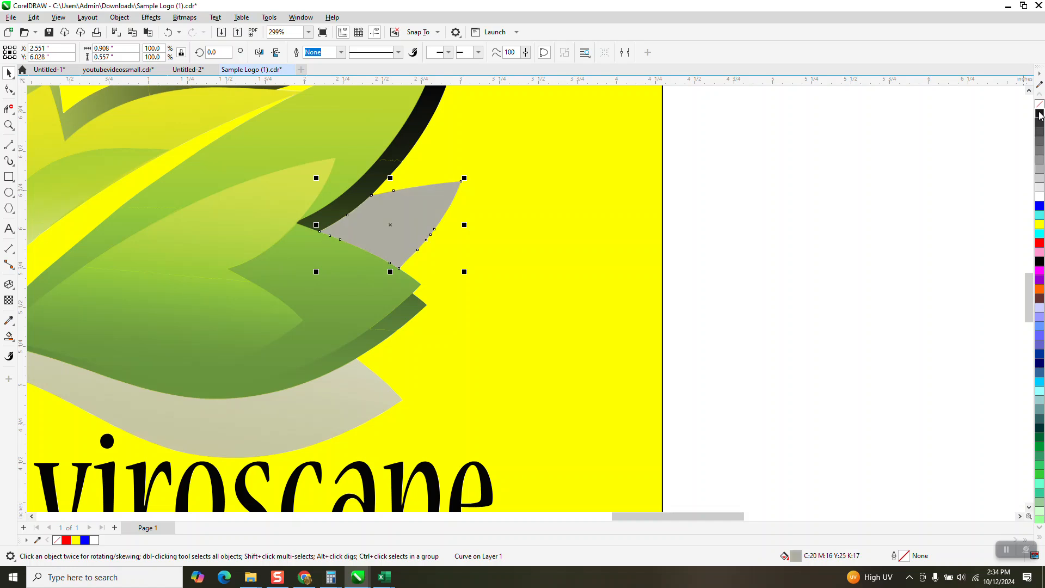
ctrl+click(1040, 232)
ctrl+click(1039, 207)
Examine the logo's lettering, swoosh and recolored leaf up close against the yellow background.
scroll(922, 270, down, 2)
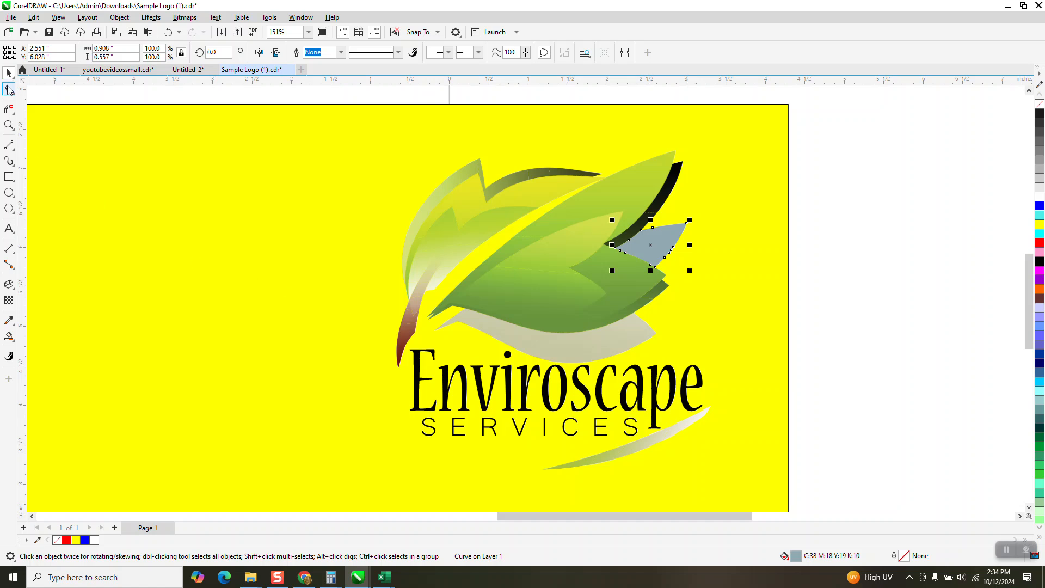
click(8, 125)
drag(711, 362, 391, 446)
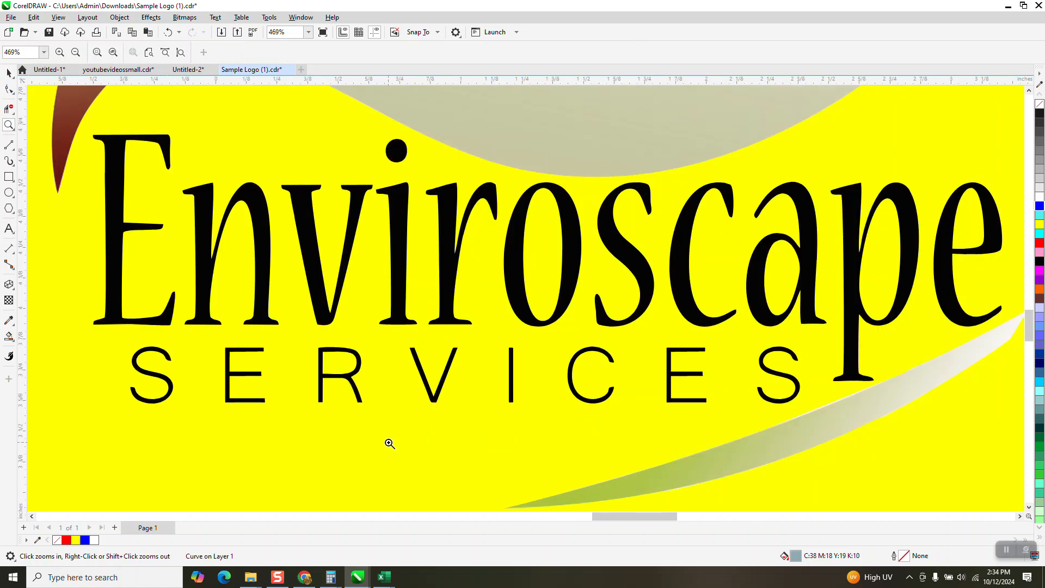
scroll(495, 326, down, 1)
drag(607, 340, 687, 404)
scroll(633, 393, down, 10)
scroll(641, 383, down, 2)
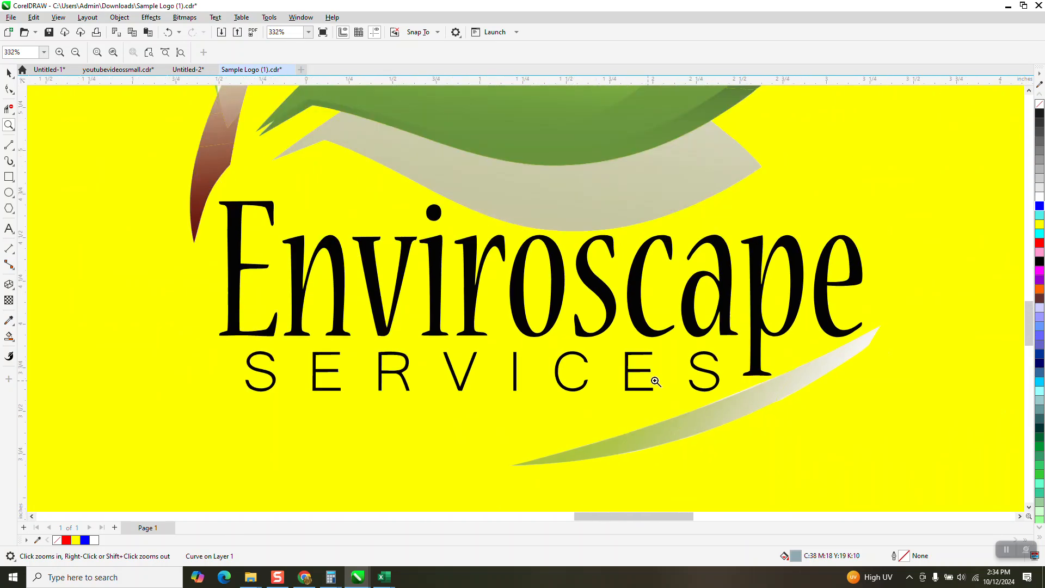
scroll(546, 305, down, 4)
scroll(564, 323, down, 1)
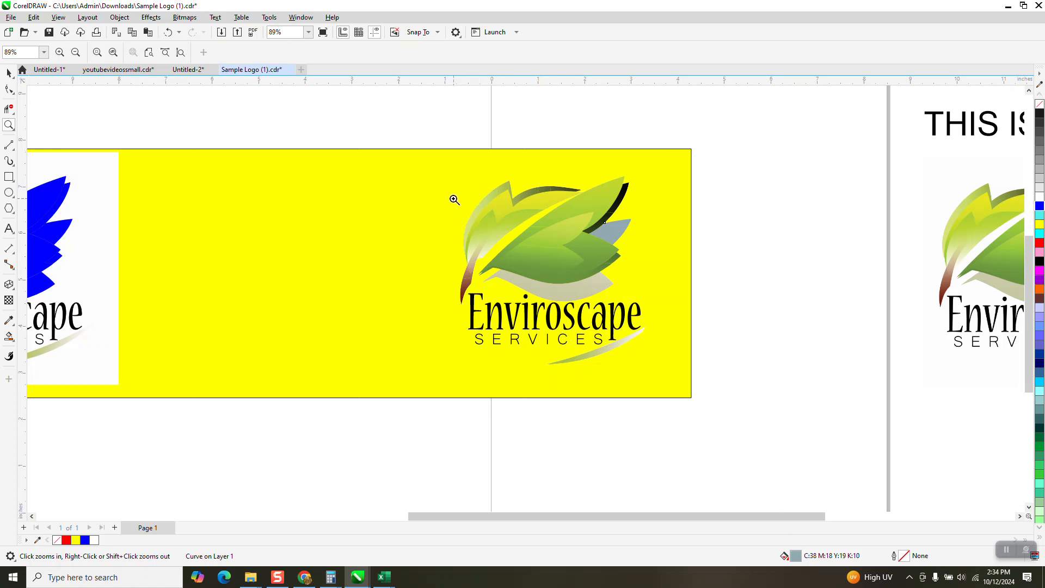
drag(806, 358, 807, 359)
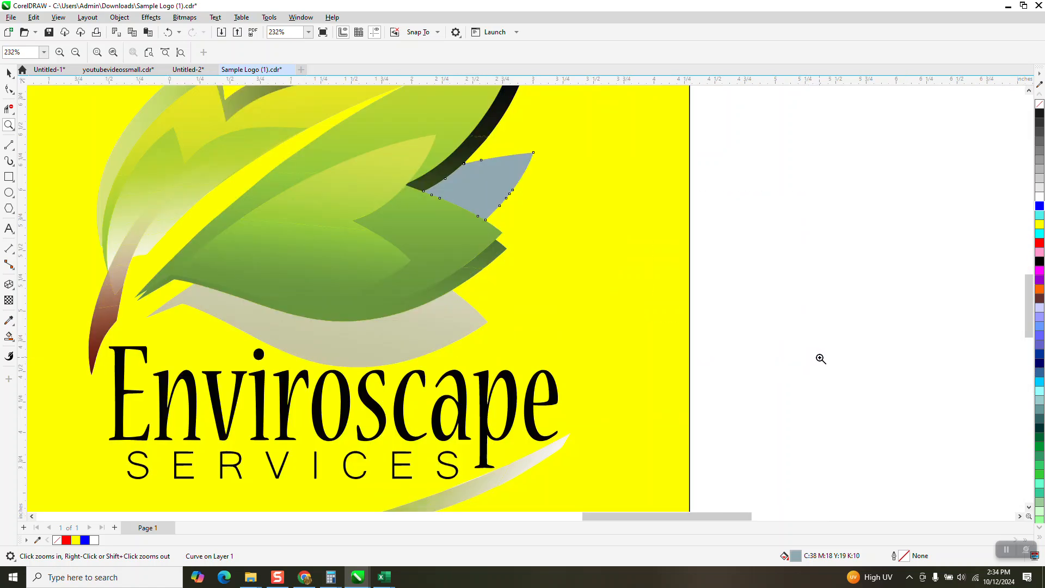
Group all pieces of the recolored logo on the yellow background into one object.
scroll(821, 358, down, 2)
click(7, 72)
drag(415, 136, 748, 497)
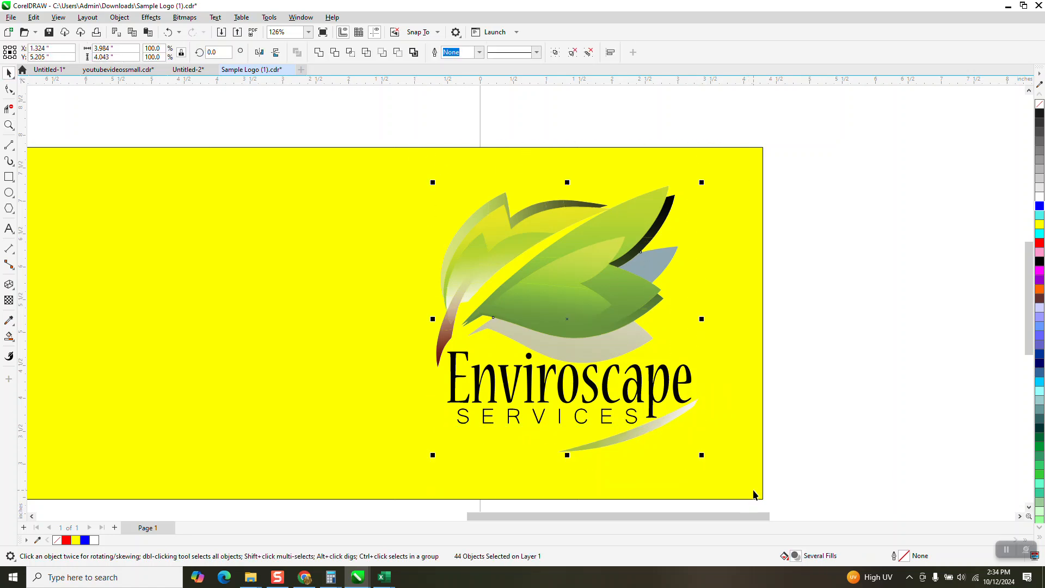
key(ctrl+g)
scroll(760, 494, down, 1)
click(766, 244)
Move the grouped logo beside the earlier recolored copy, and shift the yellow rectangle down below the remaining logos.
scroll(819, 315, down, 3)
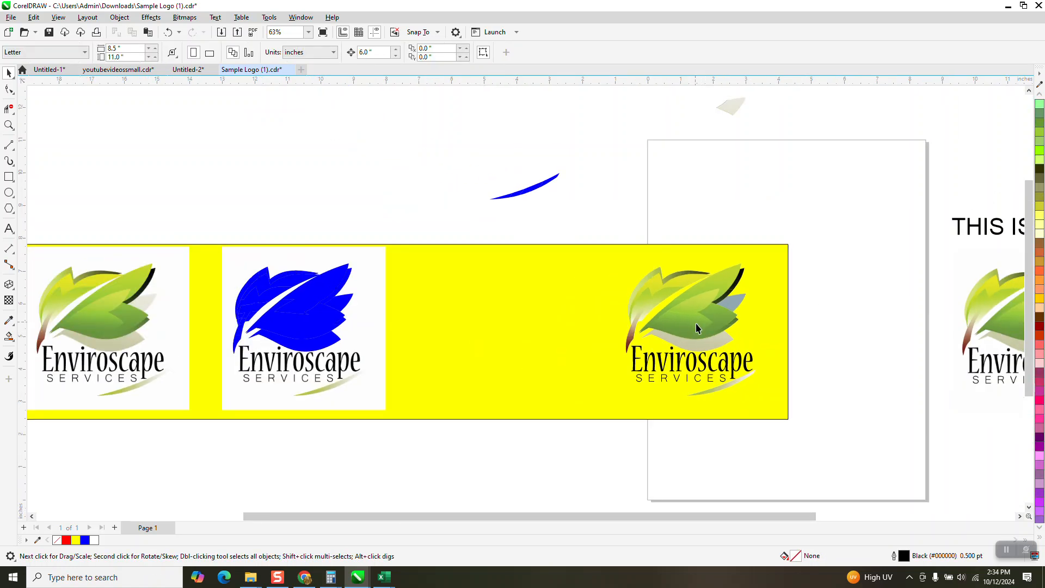
scroll(695, 321, down, 3)
drag(681, 333, 277, 246)
drag(622, 362, 734, 483)
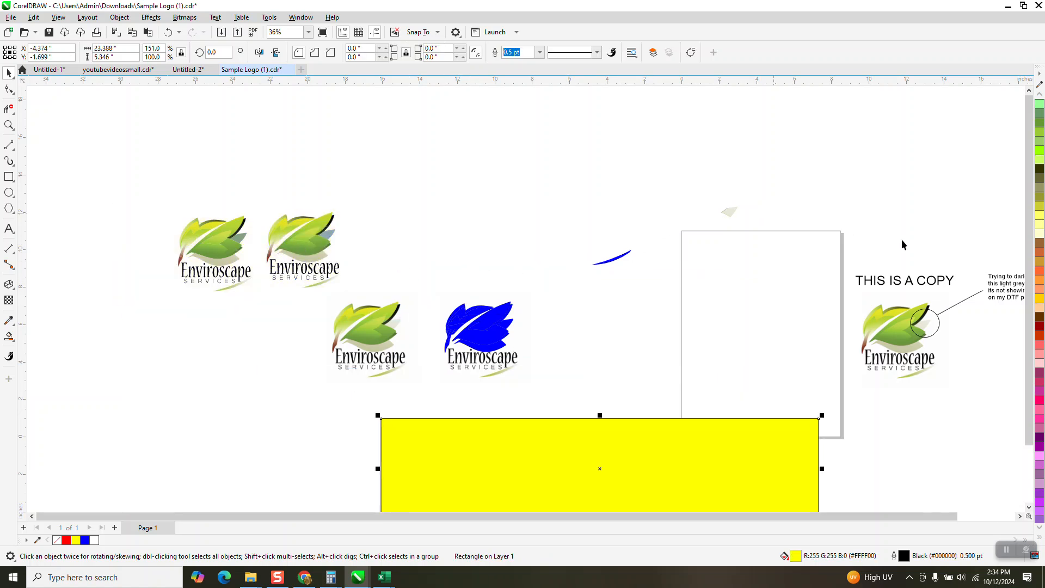
Delete the blue-traced logo copy, the loose blue swoosh and the original logo bitmap next to them.
drag(678, 212, 426, 404)
key(Delete)
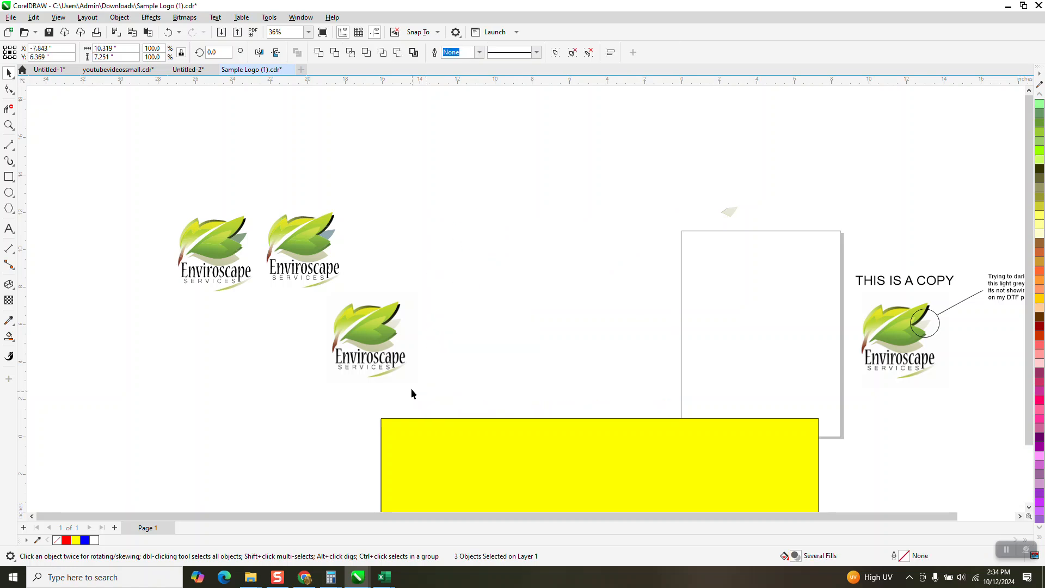
click(385, 358)
key(Delete)
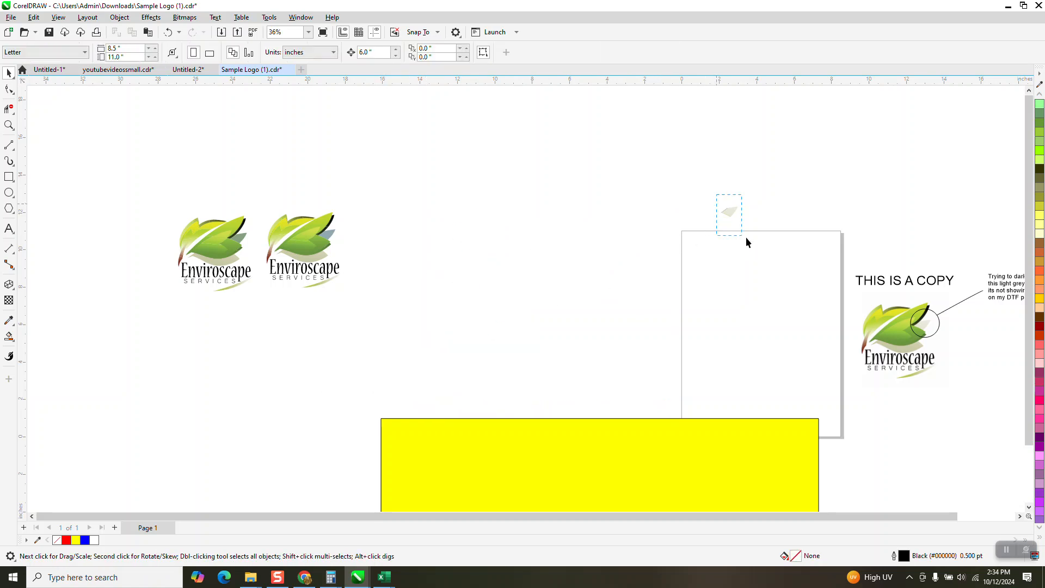
Delete the stray pale leaf piece, the THIS IS A COPY sample with its note, and the yellow rectangle.
scroll(734, 239, down, 3)
drag(971, 343, 971, 344)
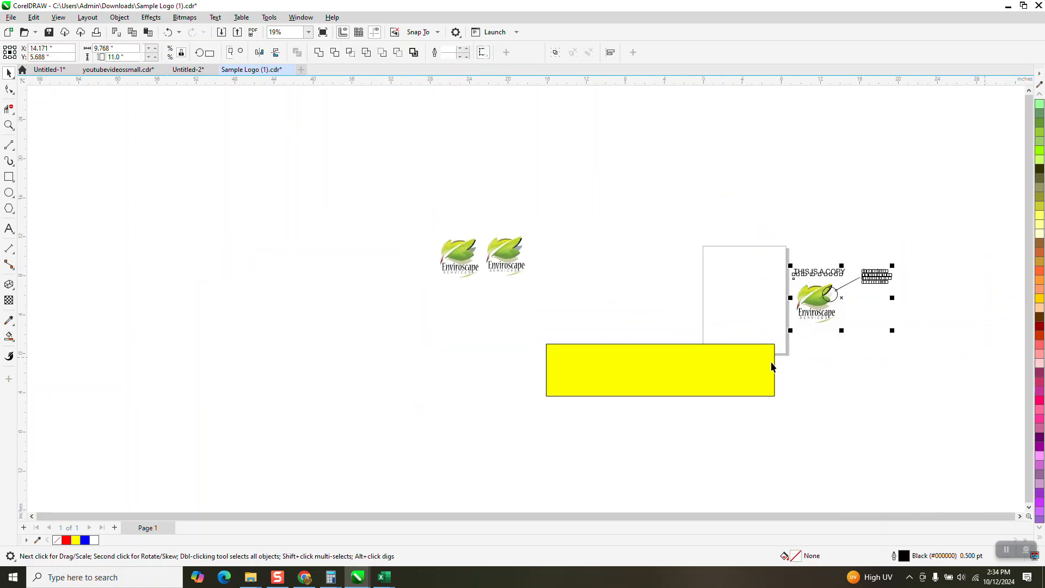
key(Delete)
click(688, 365)
key(Delete)
Move the logo with the blue-grey leaf onto the upper part of the page.
drag(562, 316, 563, 316)
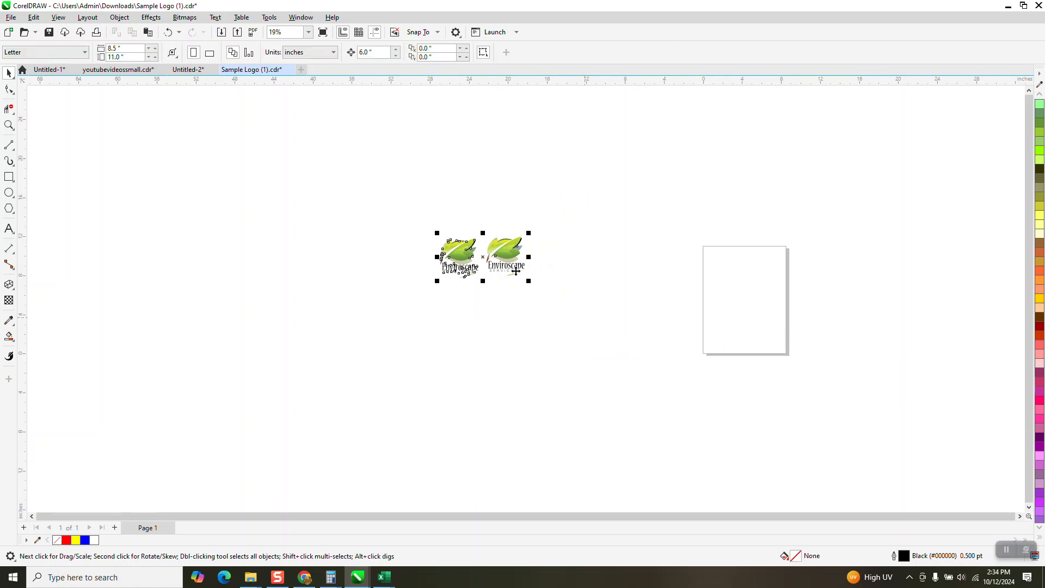
click(560, 270)
drag(502, 257, 730, 273)
Group all pieces of the other recolored logo and place it on the page below the first one.
mouse_move(455, 246)
mouse_down()
mouse_move(548, 279)
mouse_move(689, 309)
mouse_up()
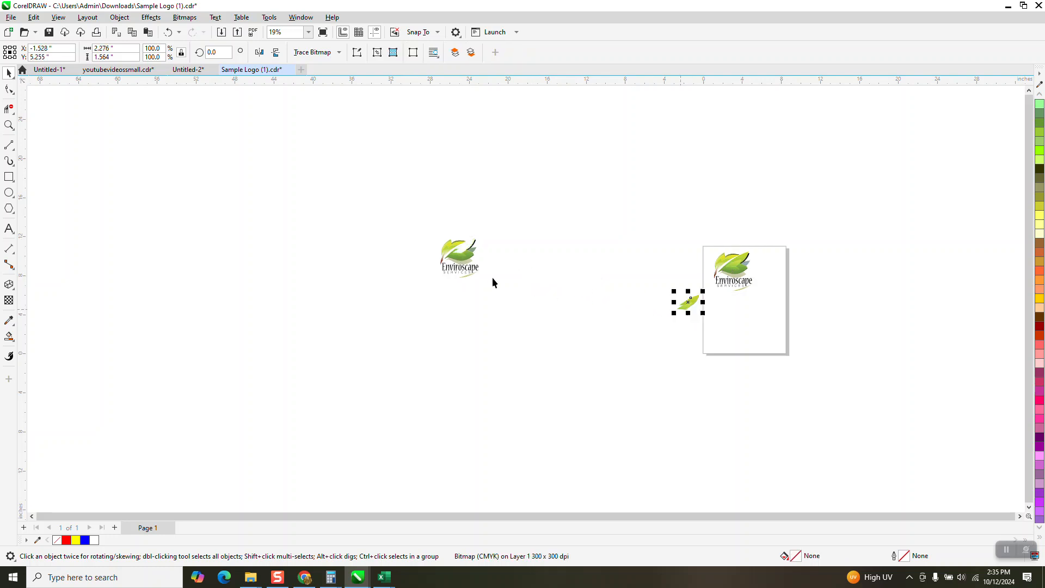
click(168, 32)
drag(402, 189, 555, 319)
key(ctrl+g)
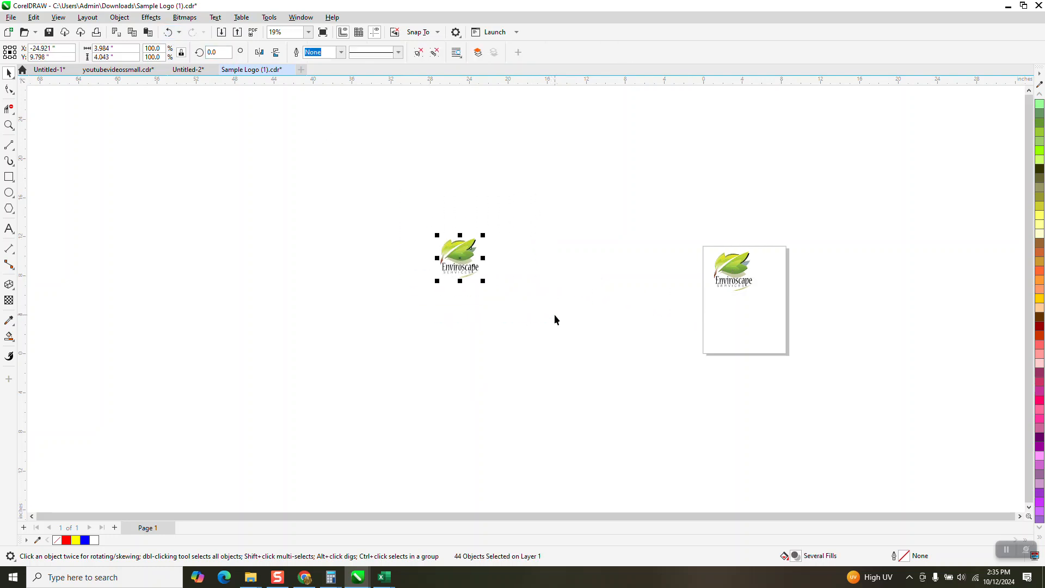
drag(476, 261, 748, 318)
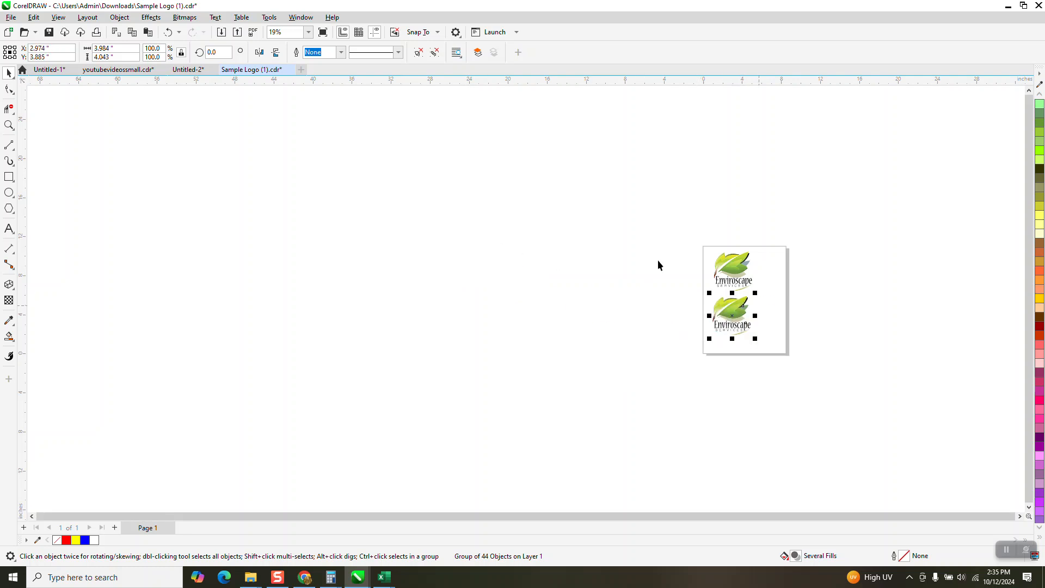
Check both logos on the page in Wireframe view, return to Enhanced view and compare their recolored leaves.
click(9, 125)
drag(634, 227, 856, 375)
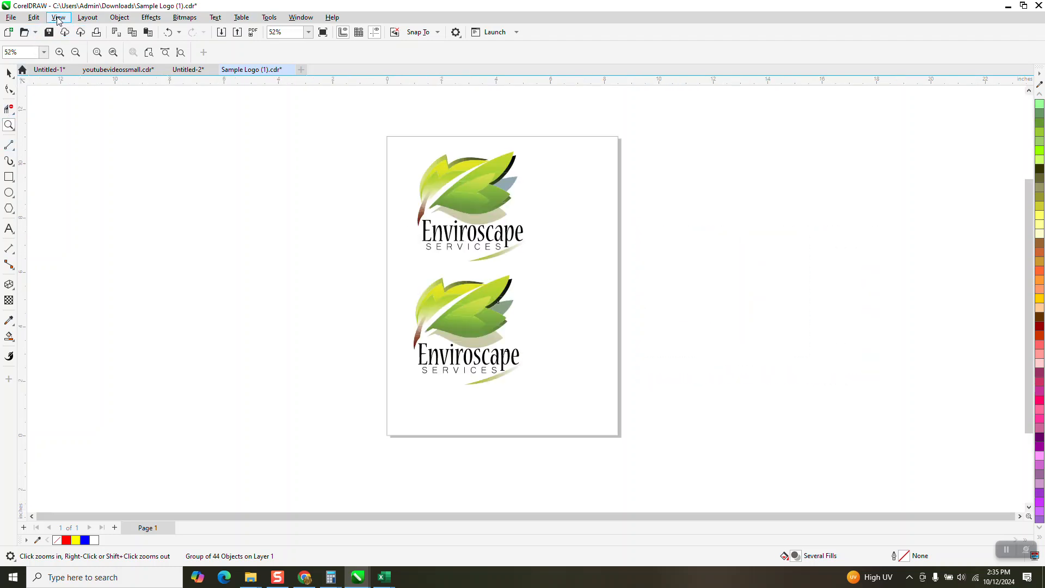
click(58, 20)
click(70, 36)
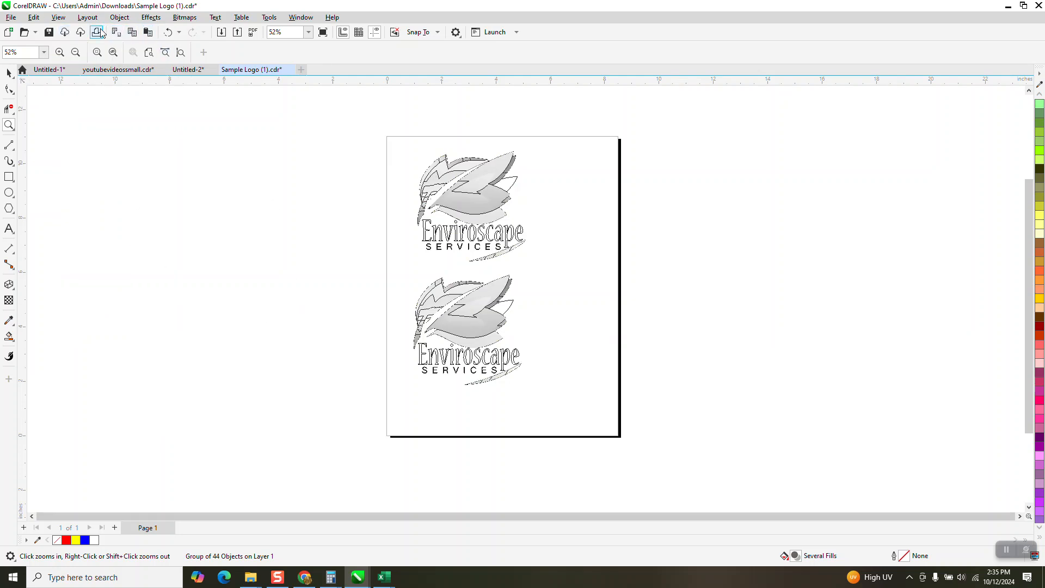
click(58, 18)
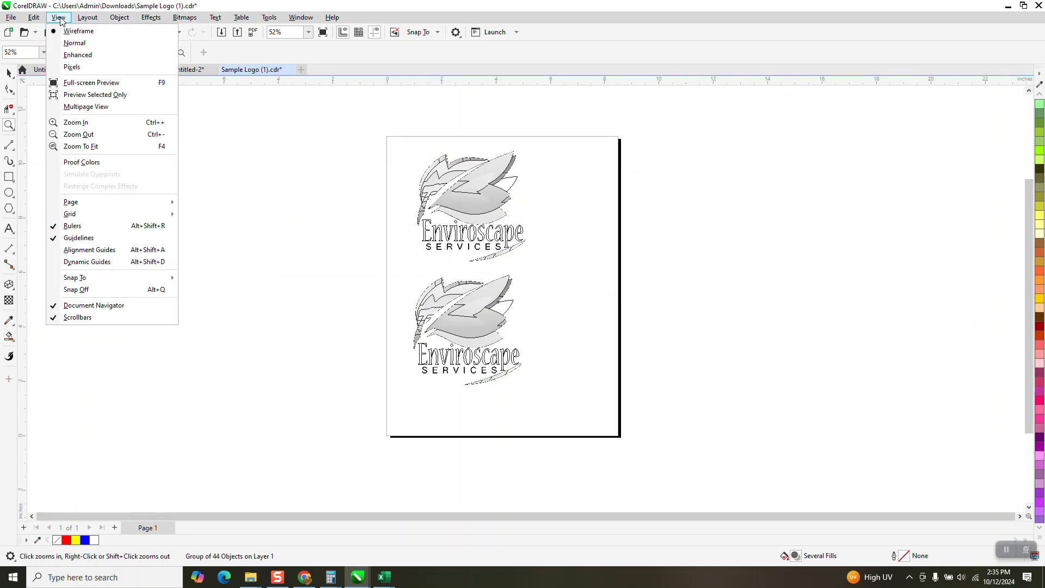
click(78, 55)
right_click(338, 224)
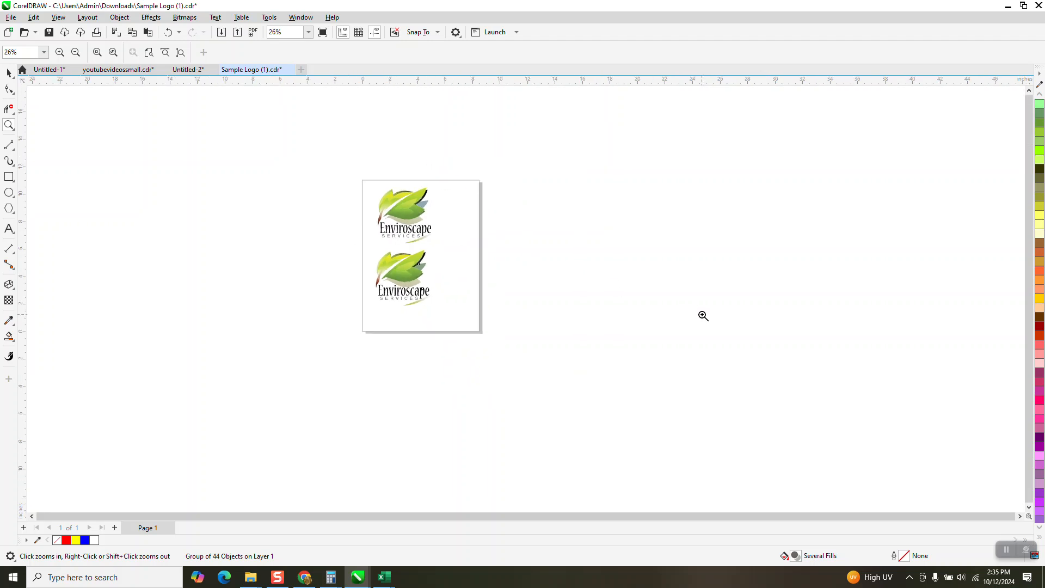
key(shift+F2)
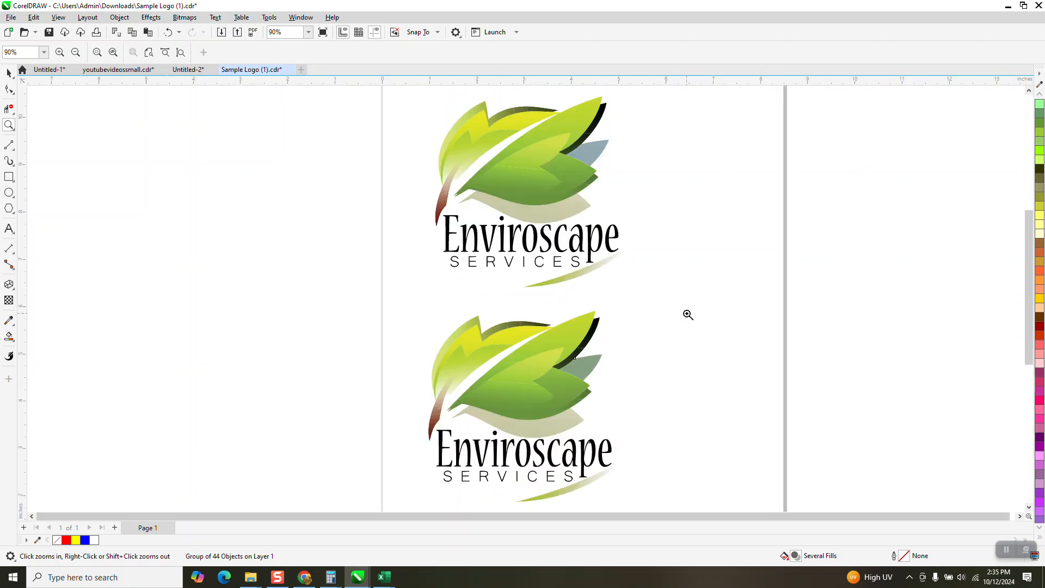
scroll(586, 327, down, 2)
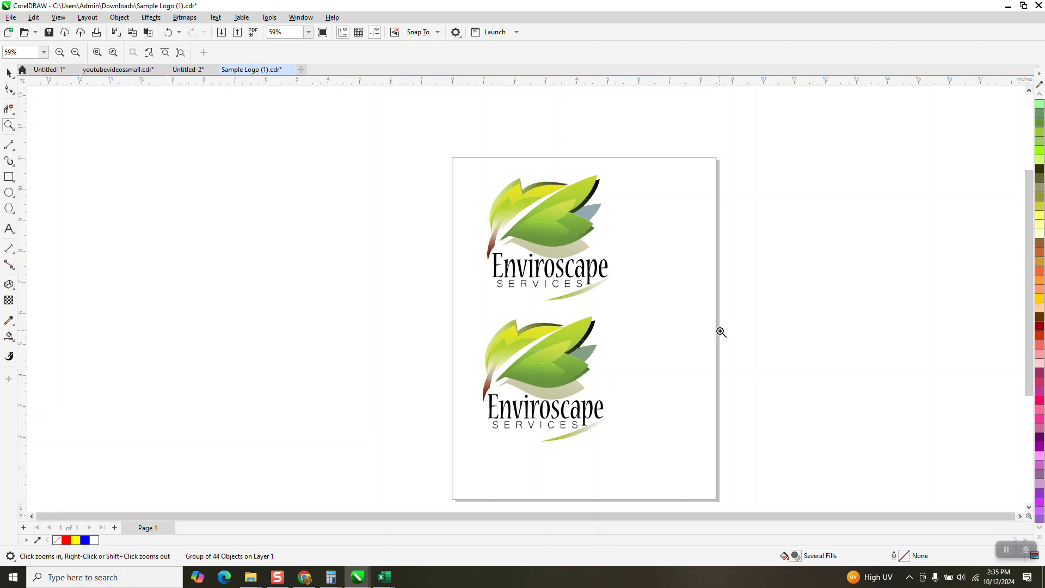